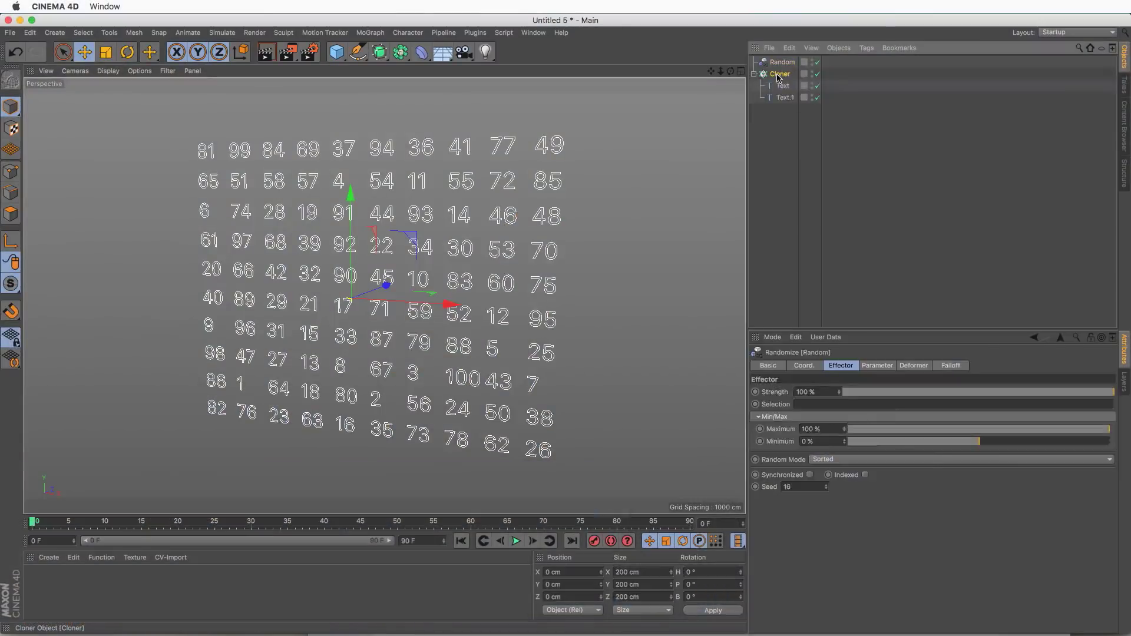
Set the Cloner's grid size mode to Per-Step
{"action": "left_click", "coordinate": [779, 74]}
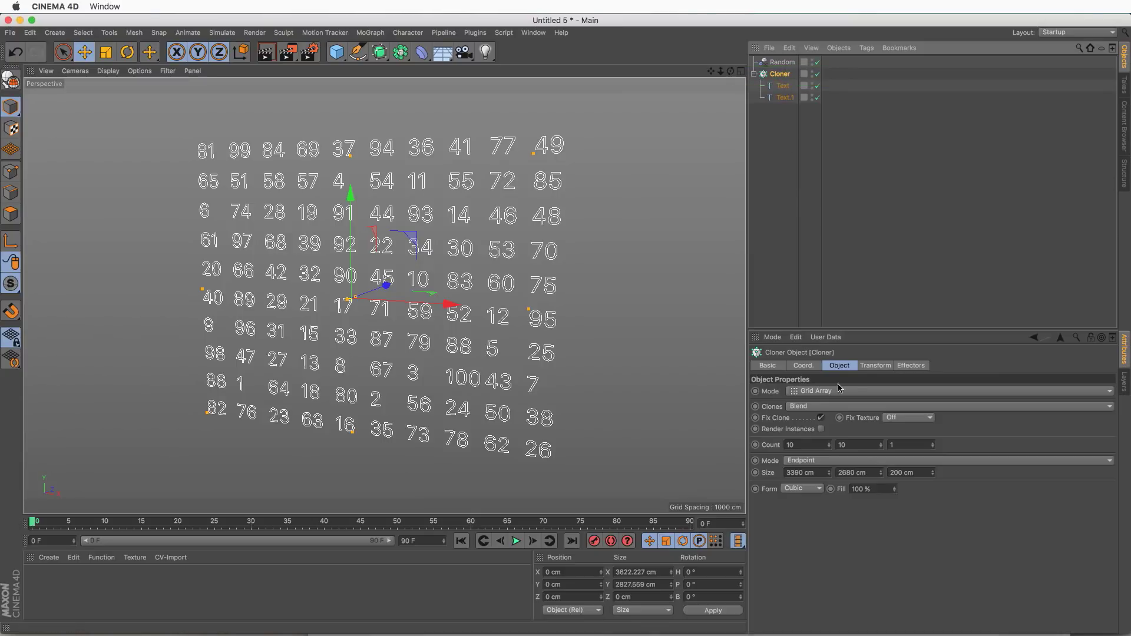
{"action": "left_click", "coordinate": [813, 463]}
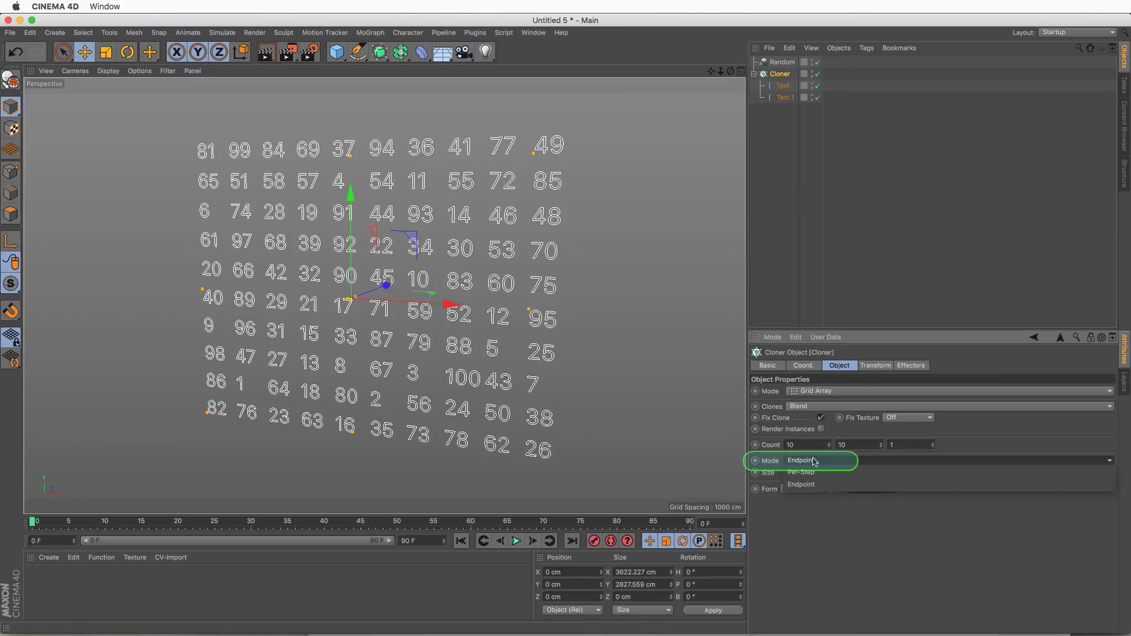
{"action": "left_click", "coordinate": [821, 472]}
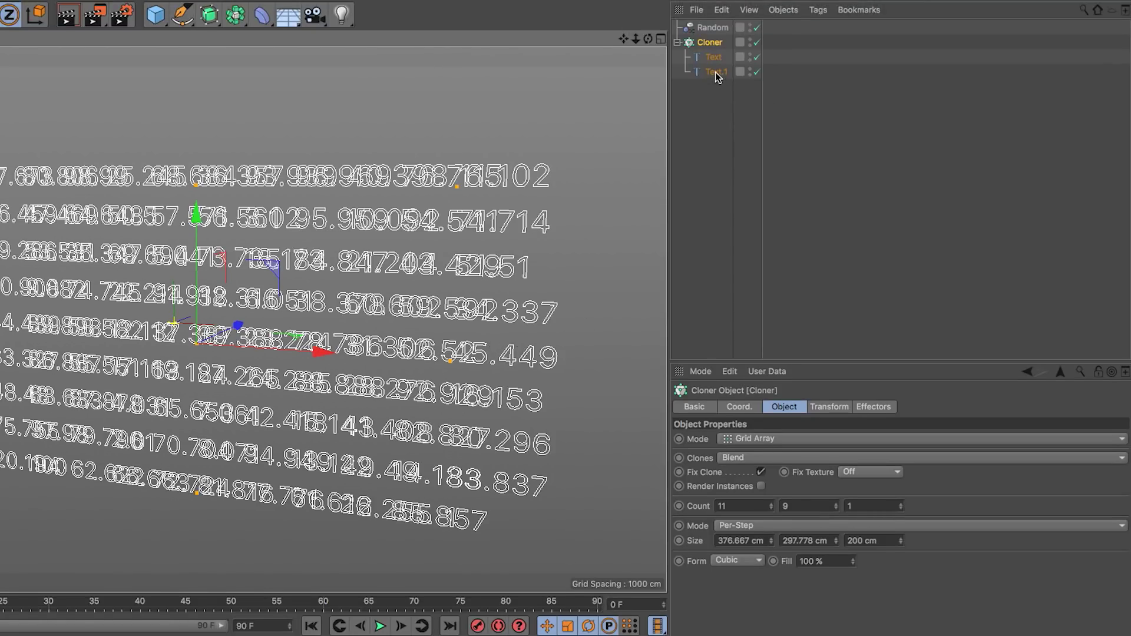
Attach an XPresso tag to the Text.1 object and add Text.1 as a node in its graph
{"action": "left_click", "coordinate": [718, 37]}
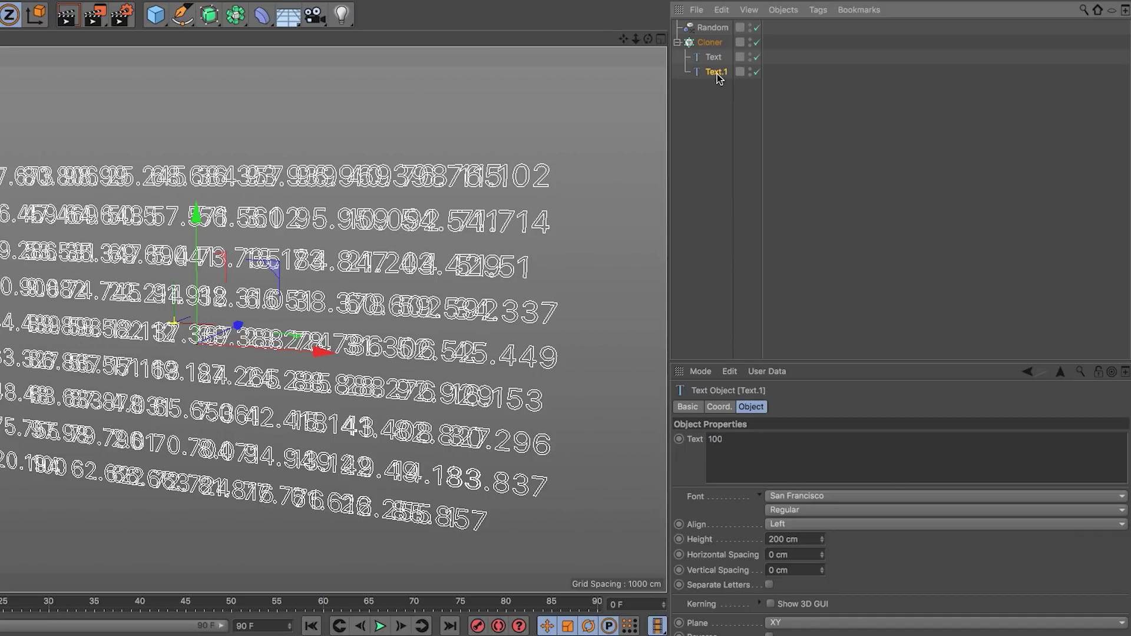
{"action": "right_click", "coordinate": [715, 75]}
{"action": "mouse_move", "coordinate": [747, 79]}
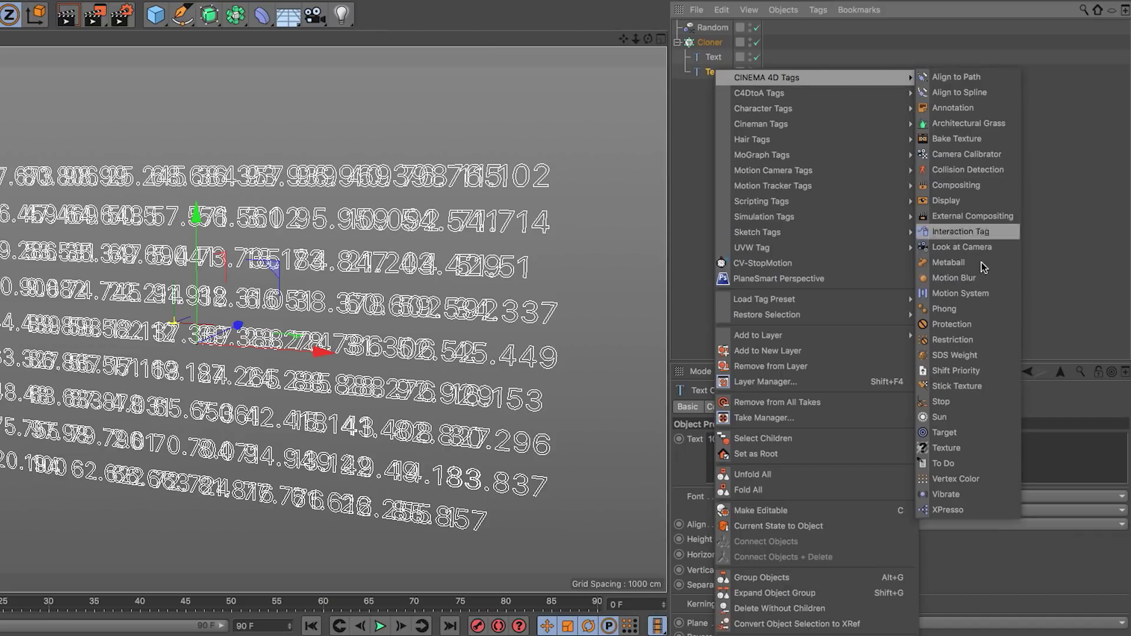
{"action": "left_click", "coordinate": [942, 510]}
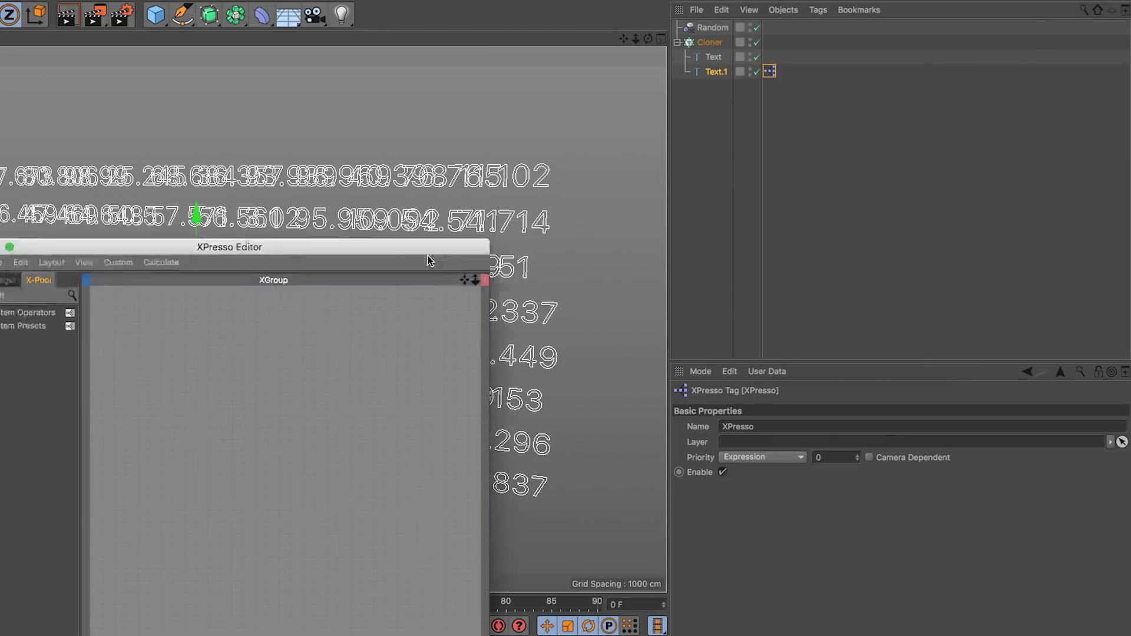
{"action": "left_click", "coordinate": [716, 72]}
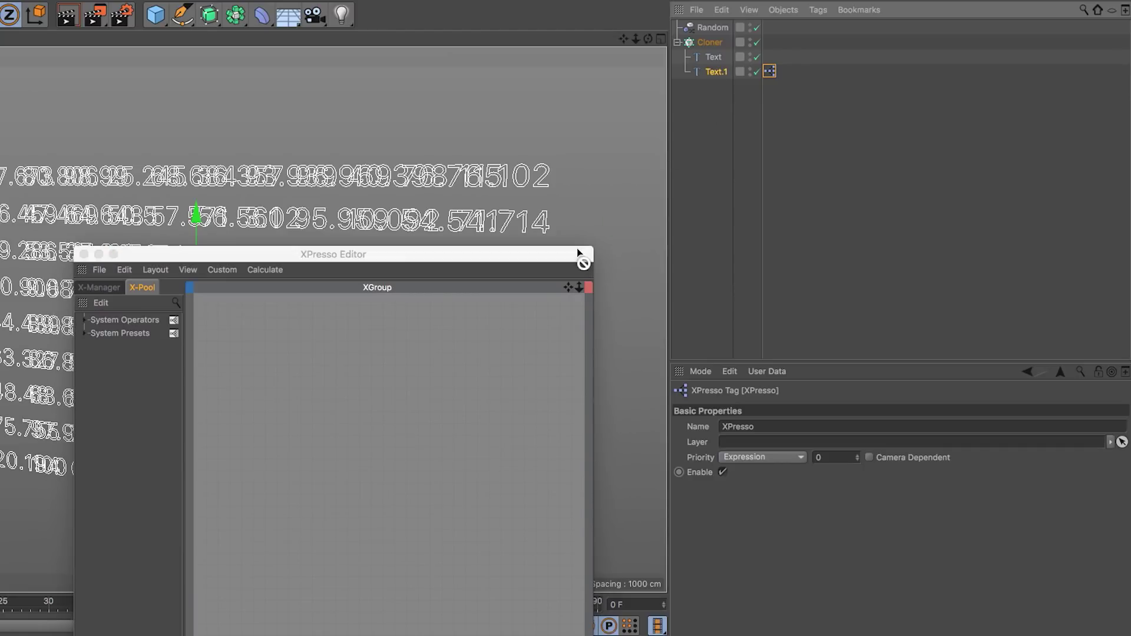
{"action": "left_click_drag", "start_coordinate": [500, 356], "coordinate": [477, 366]}
{"action": "left_click", "coordinate": [718, 73]}
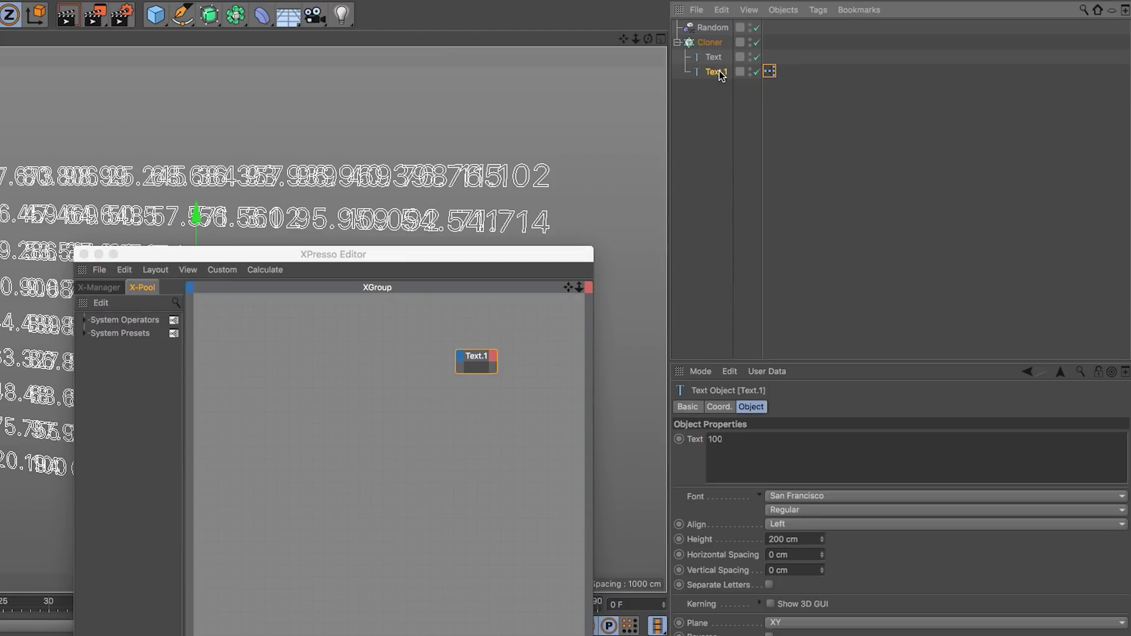
Add the object's Text property as an input port on the Text.1 node and fit the node to its port
{"action": "left_click", "coordinate": [696, 440]}
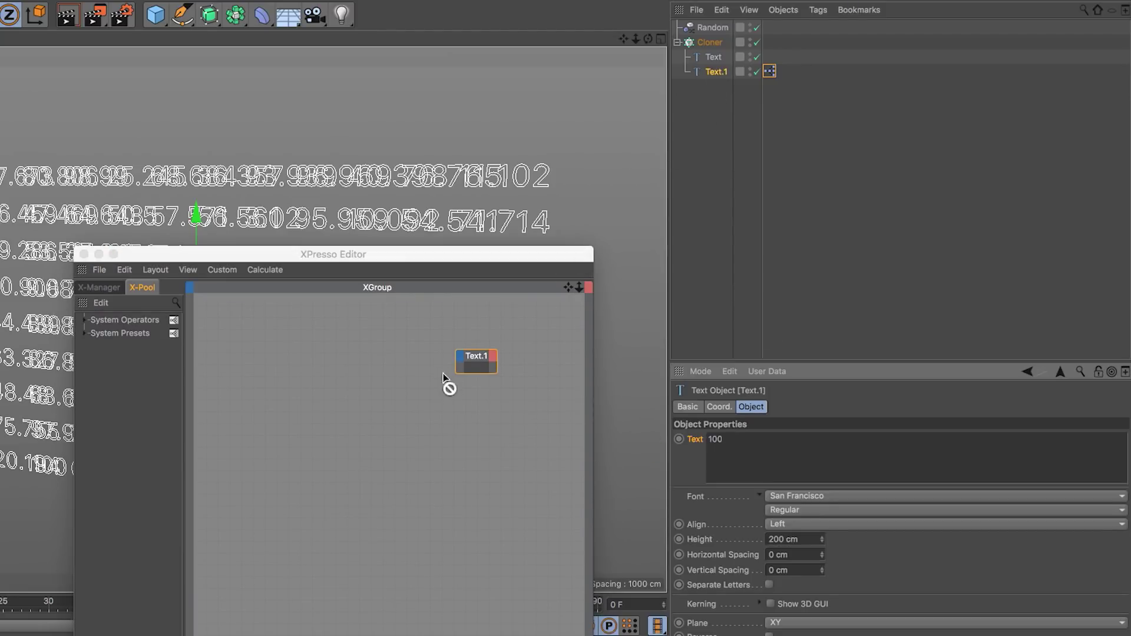
{"action": "left_click_drag", "start_coordinate": [461, 362], "coordinate": [463, 363]}
{"action": "left_click", "coordinate": [460, 357]}
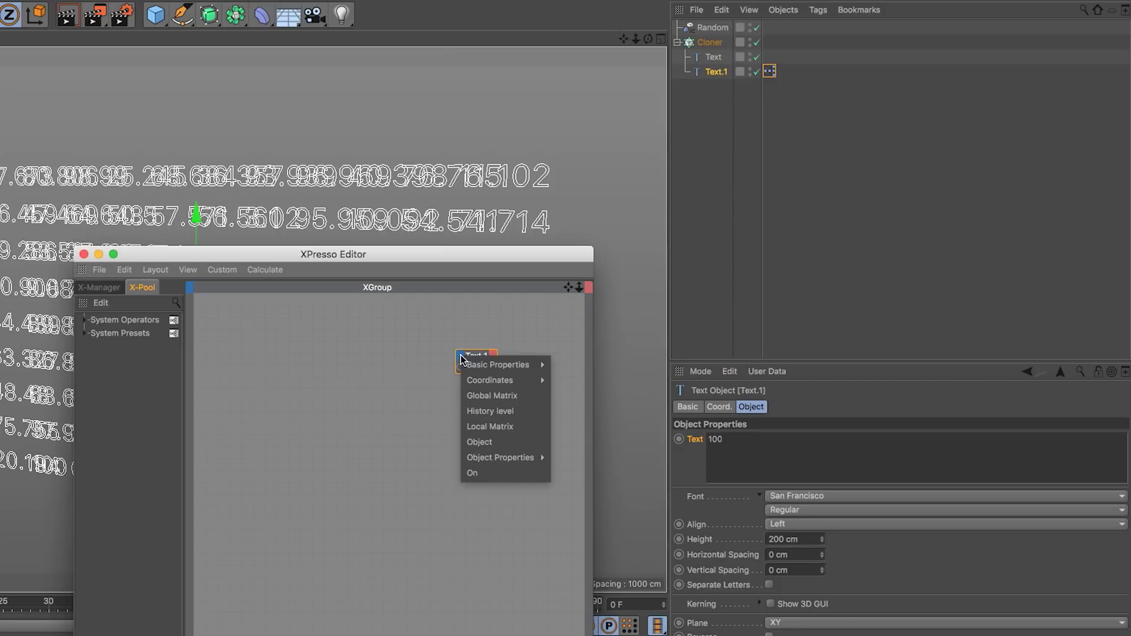
{"action": "mouse_move", "coordinate": [496, 457]}
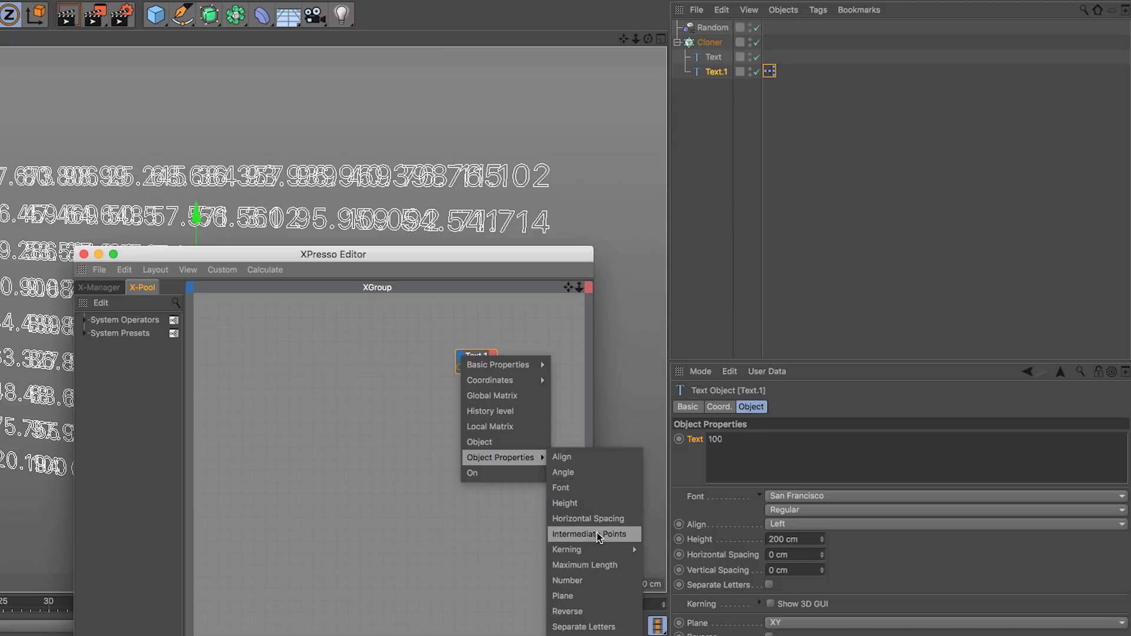
{"action": "left_click", "coordinate": [479, 514]}
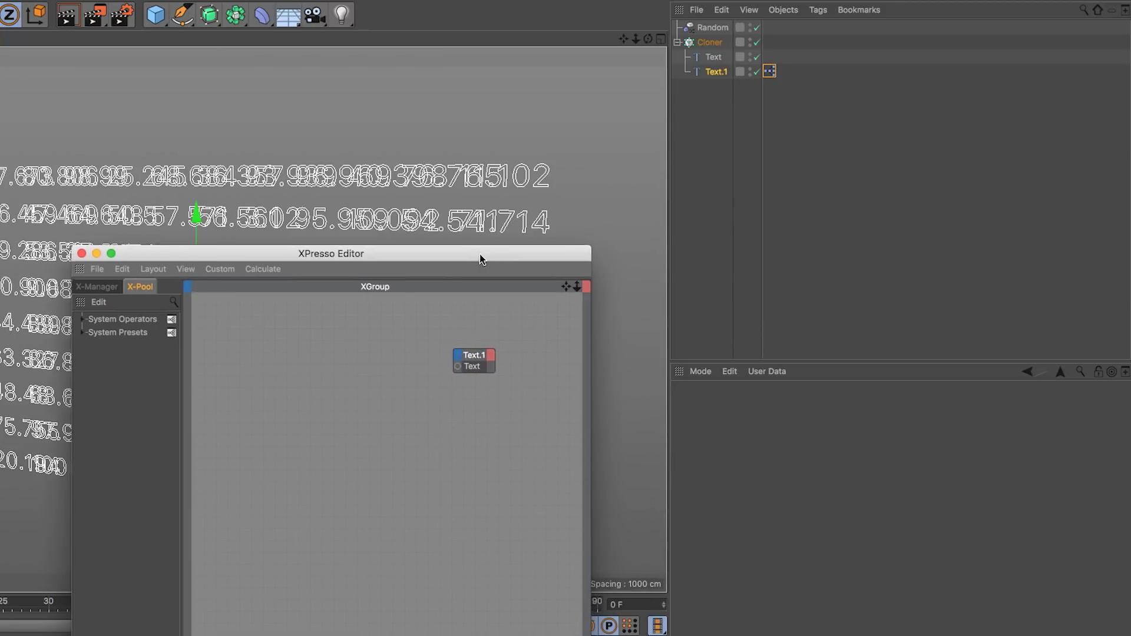
{"action": "left_click_drag", "start_coordinate": [480, 255], "coordinate": [454, 257]}
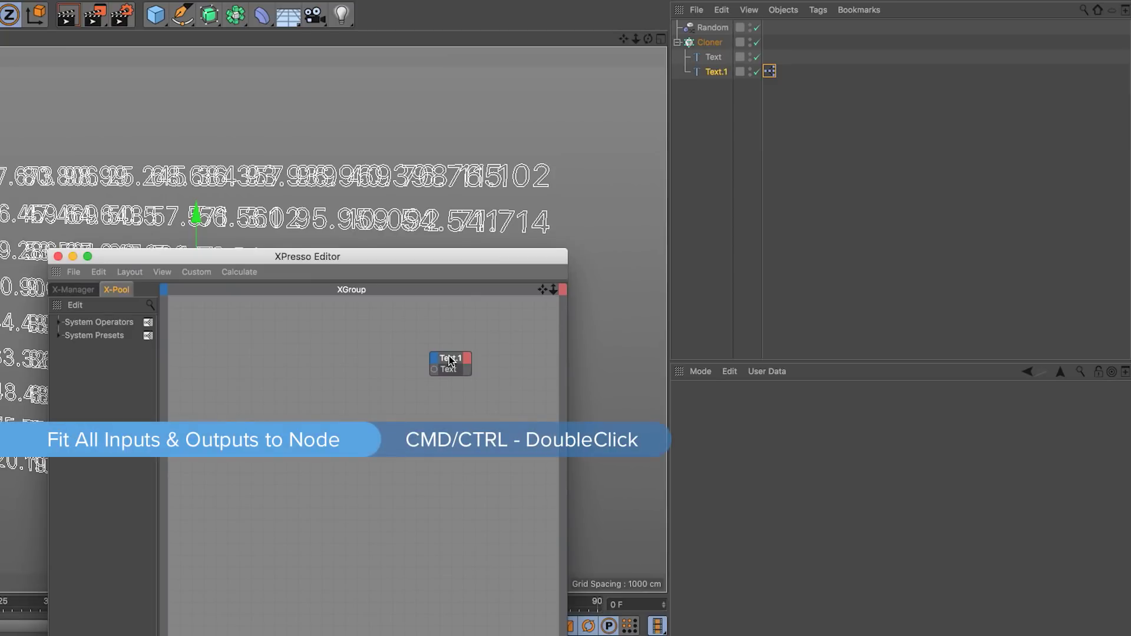
{"action": "double_click", "coordinate": [450, 361], "text": "ctrl"}
Add the Cloner as a node in the XPresso graph, on the opposite side from the Text.1 node
{"action": "left_click_drag", "start_coordinate": [424, 259], "coordinate": [465, 221]}
{"action": "left_click", "coordinate": [709, 43]}
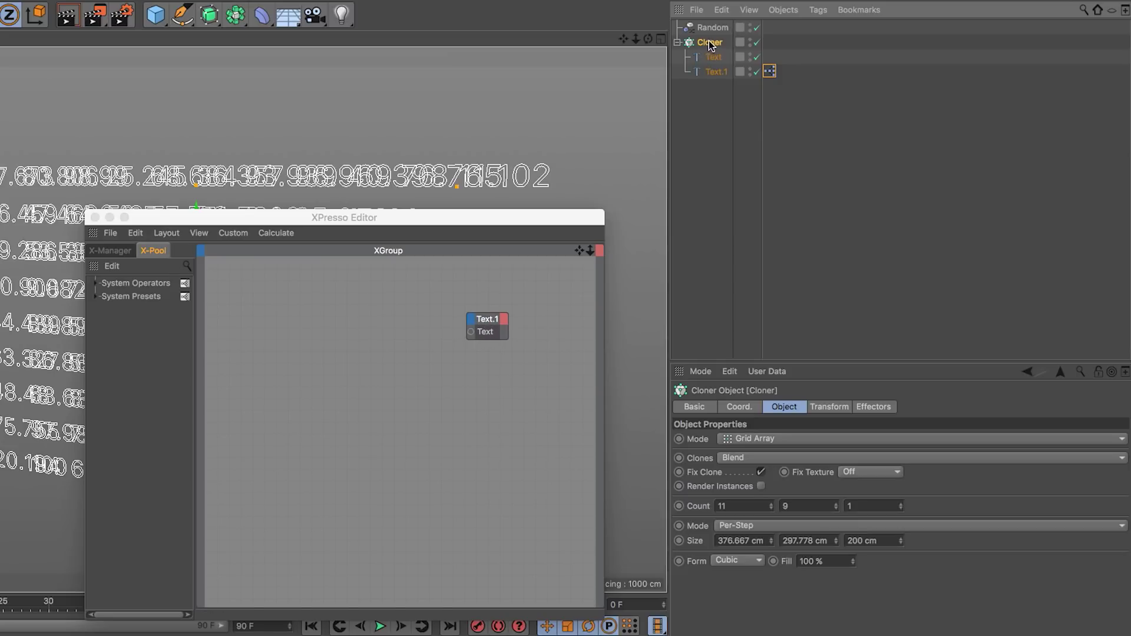
{"action": "left_click_drag", "start_coordinate": [710, 44], "coordinate": [272, 324]}
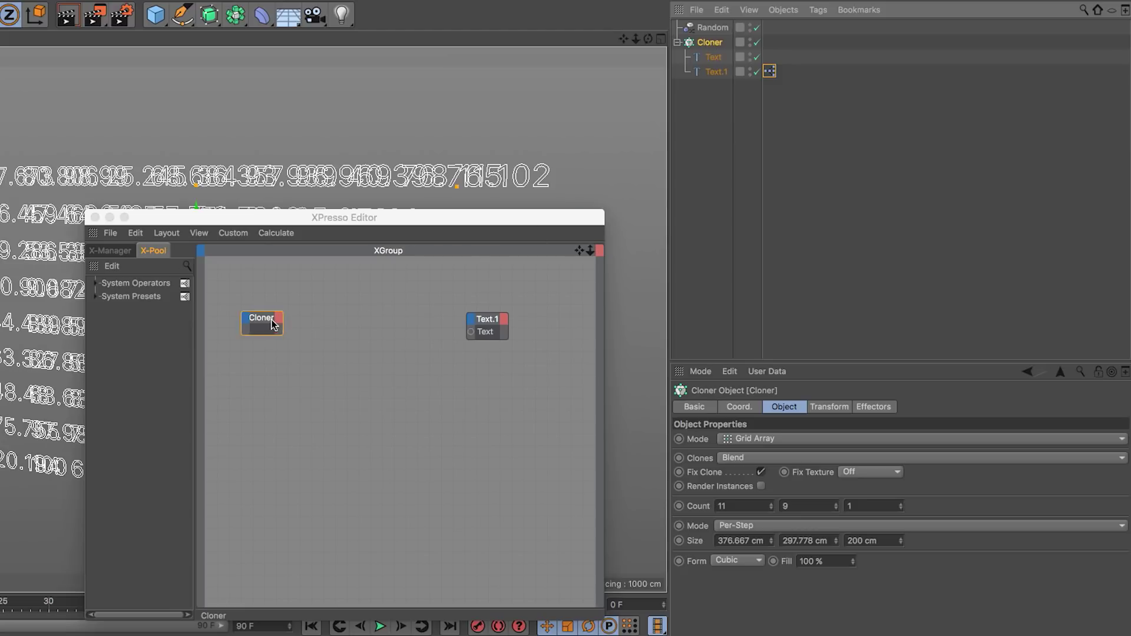
Try a combined Count output port on the Cloner node and remove it again
{"action": "left_click_drag", "start_coordinate": [701, 507], "coordinate": [279, 324]}
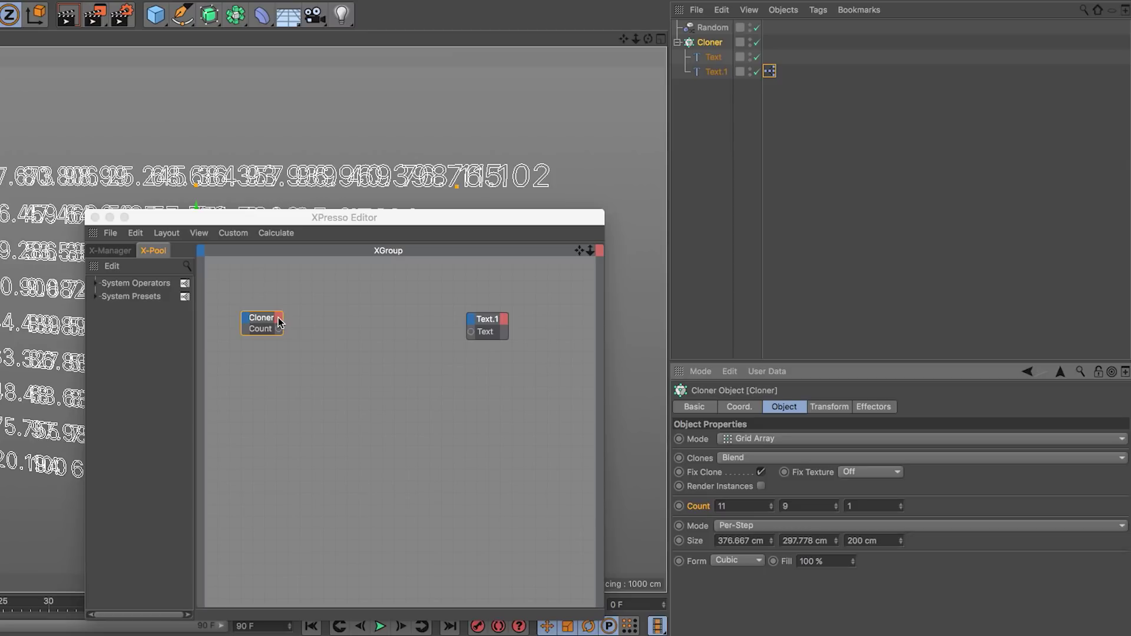
{"action": "left_click", "coordinate": [281, 322]}
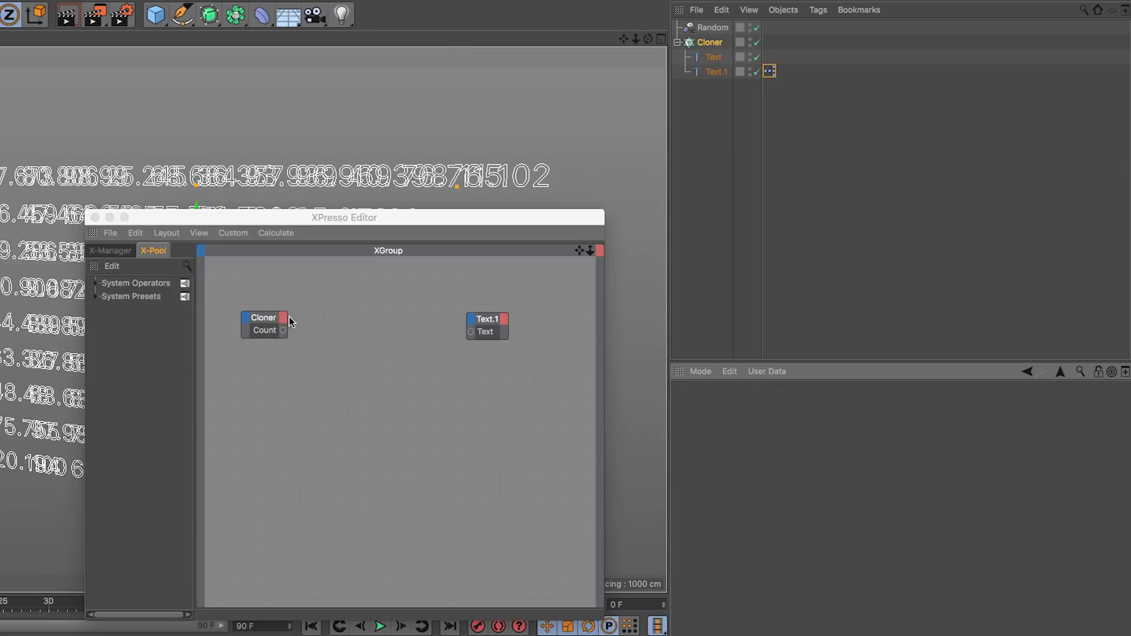
{"action": "left_click", "coordinate": [284, 320]}
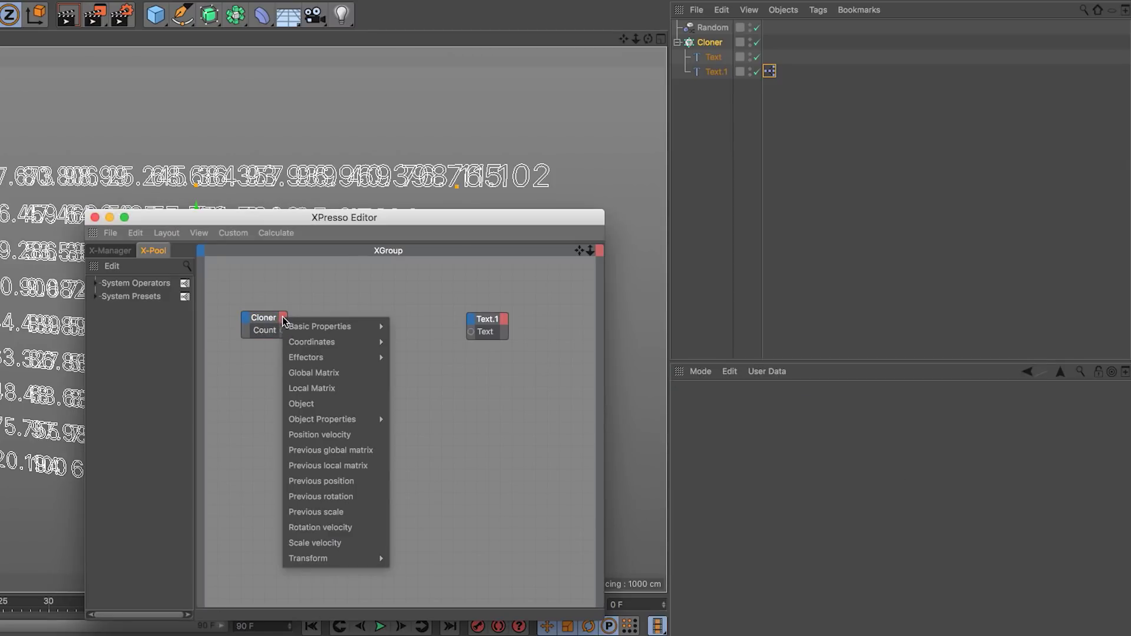
{"action": "mouse_move", "coordinate": [327, 420]}
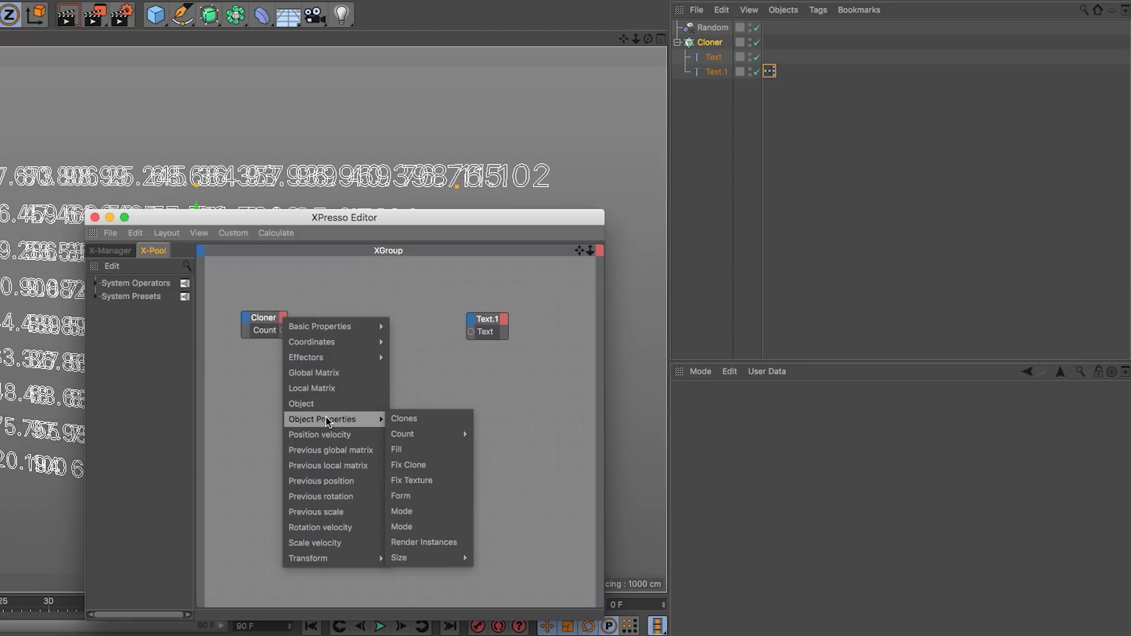
{"action": "mouse_move", "coordinate": [408, 439]}
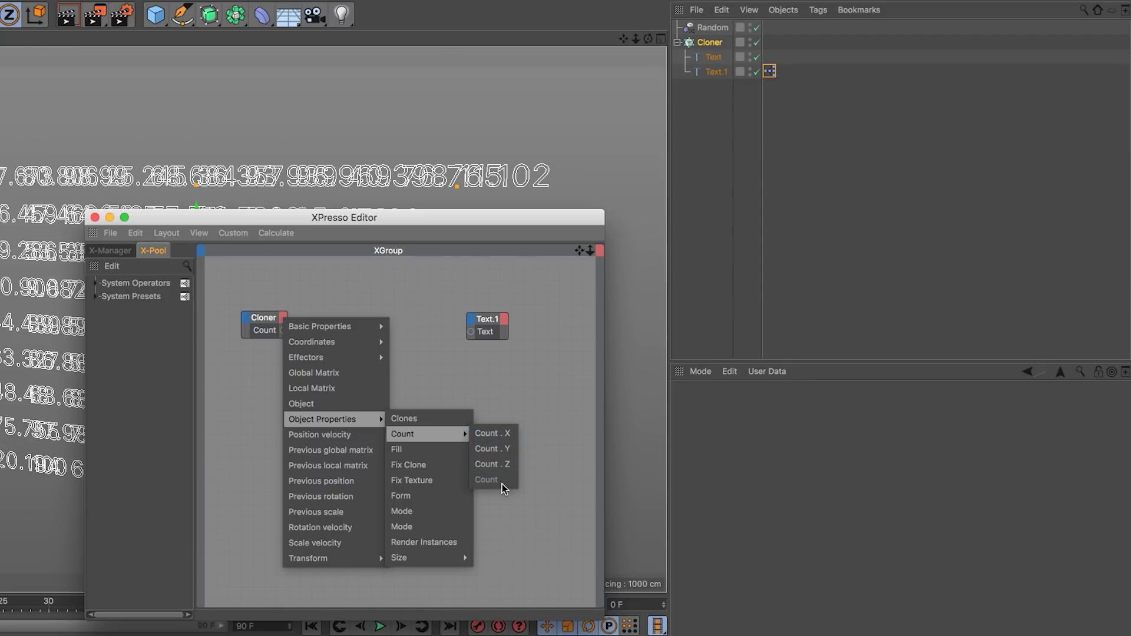
{"action": "left_click", "coordinate": [423, 366]}
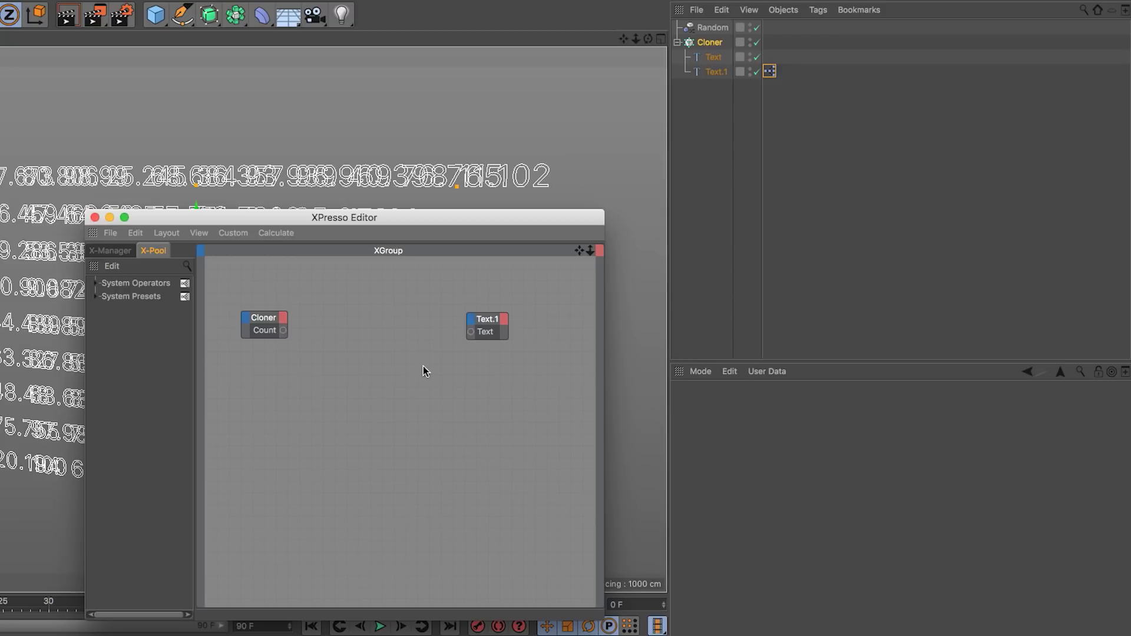
{"action": "left_click", "coordinate": [660, 95]}
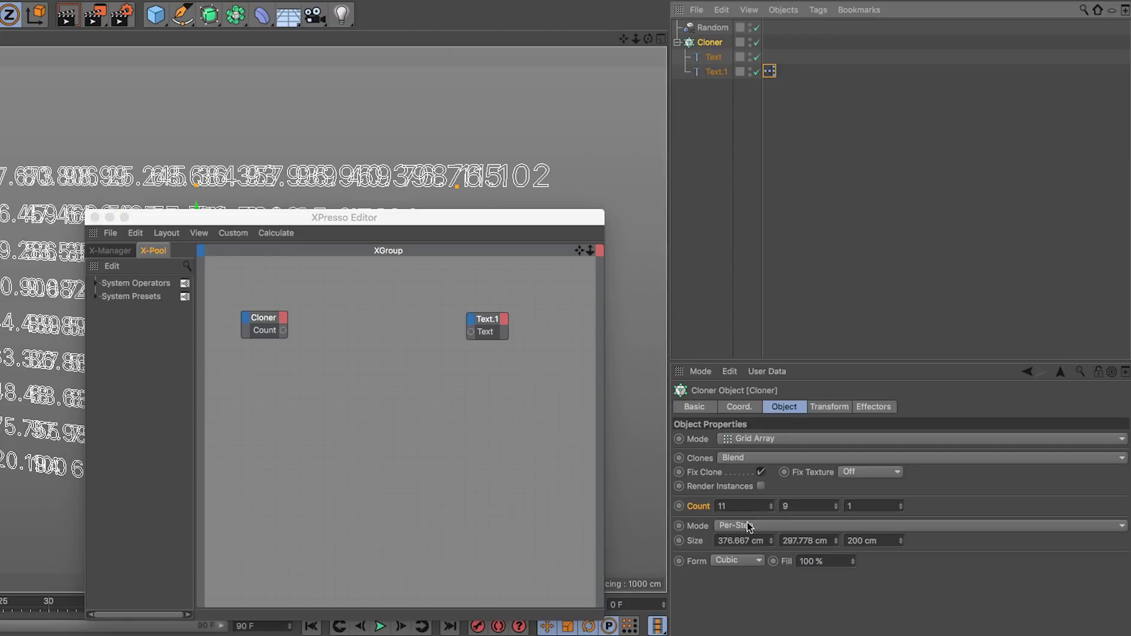
{"action": "double_click", "coordinate": [283, 332]}
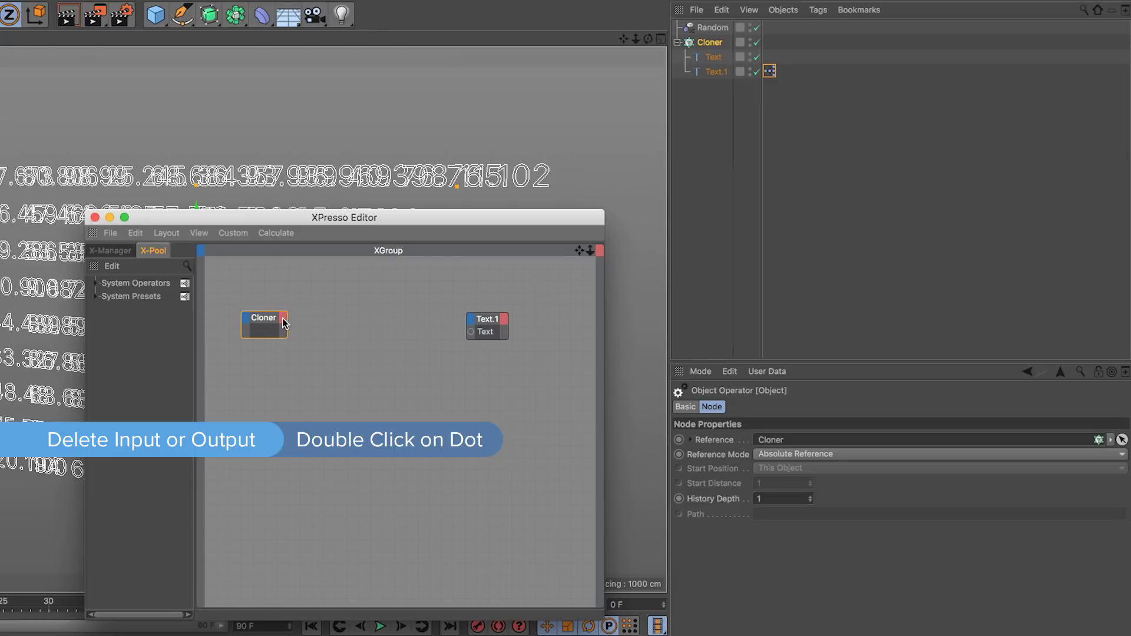
Add separate Count . X and Count . Y output ports to the Cloner node
{"action": "left_click", "coordinate": [284, 323]}
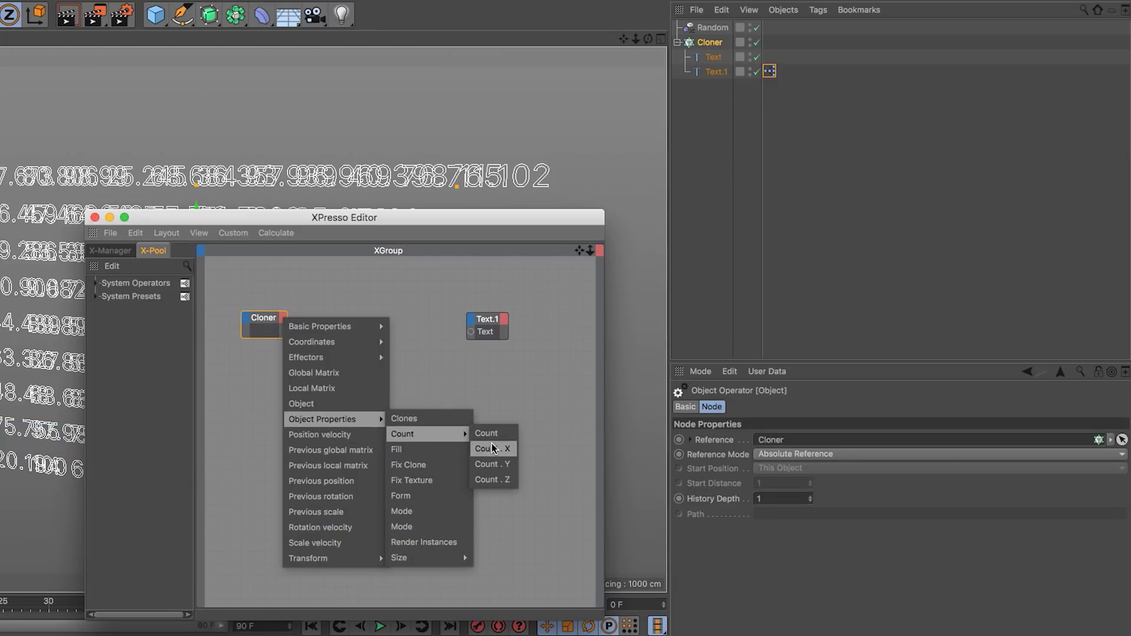
{"action": "left_click", "coordinate": [492, 449]}
{"action": "left_click", "coordinate": [283, 318]}
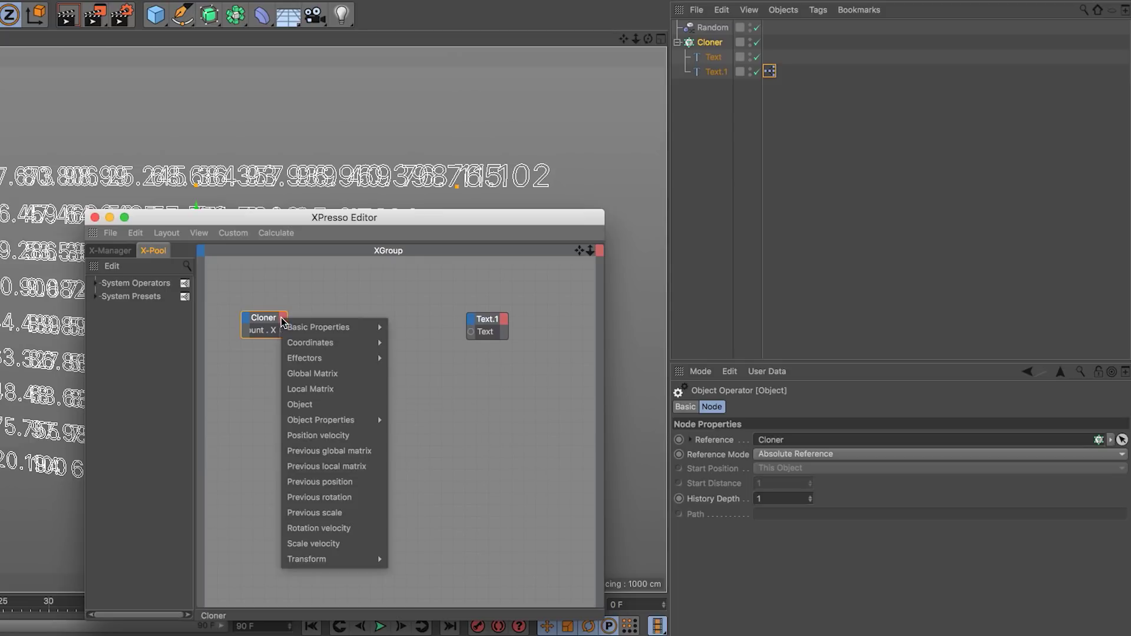
{"action": "mouse_move", "coordinate": [304, 419]}
{"action": "mouse_move", "coordinate": [427, 435]}
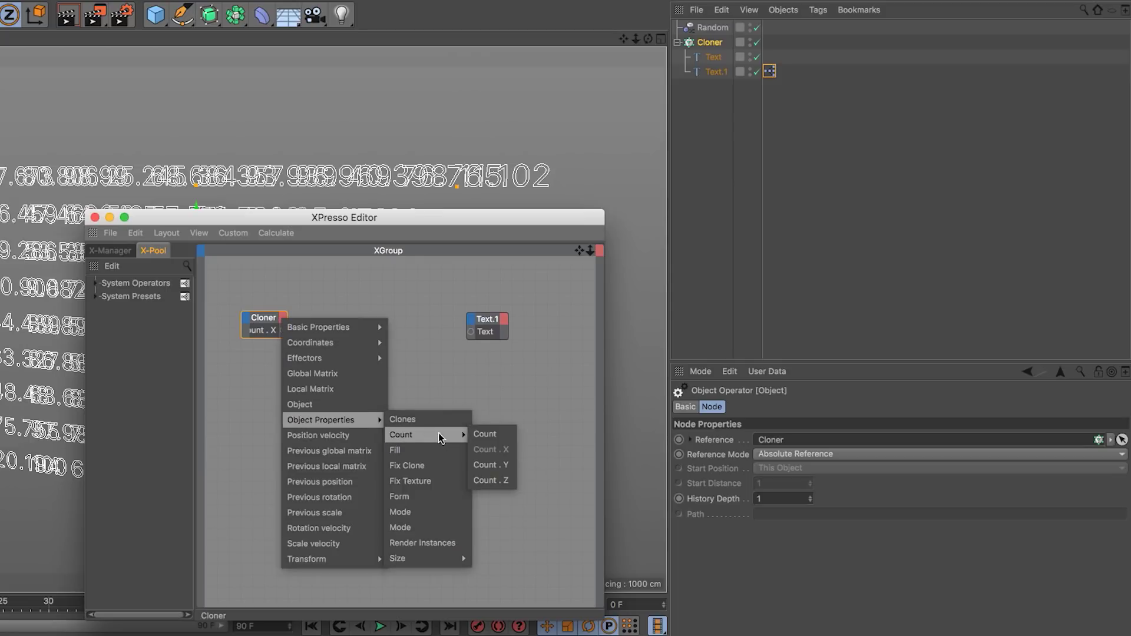
{"action": "left_click", "coordinate": [492, 466]}
Add a Count . Z output port to the Cloner node, fit the node to its ports and shift it away from Text.1
{"action": "left_click", "coordinate": [709, 43]}
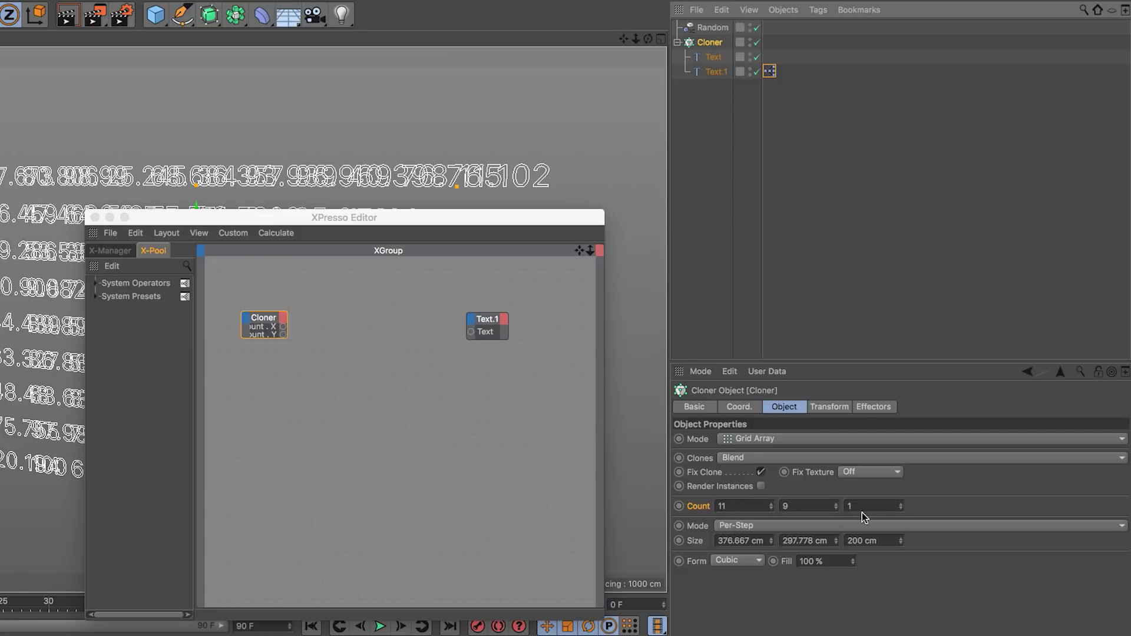
{"action": "left_click", "coordinate": [284, 323]}
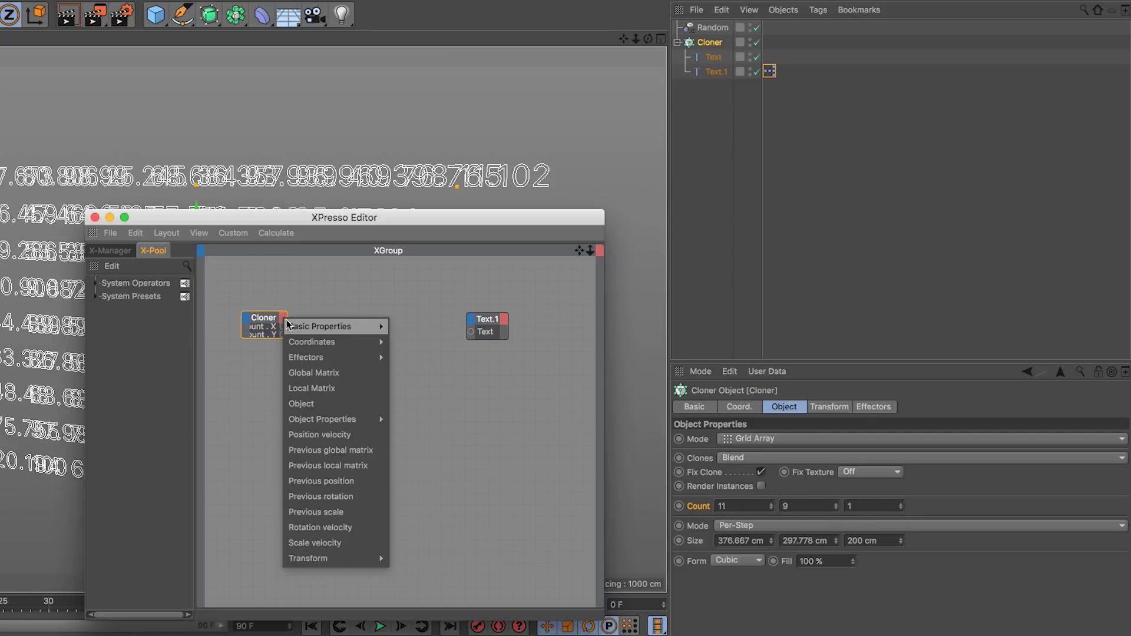
{"action": "mouse_move", "coordinate": [287, 325]}
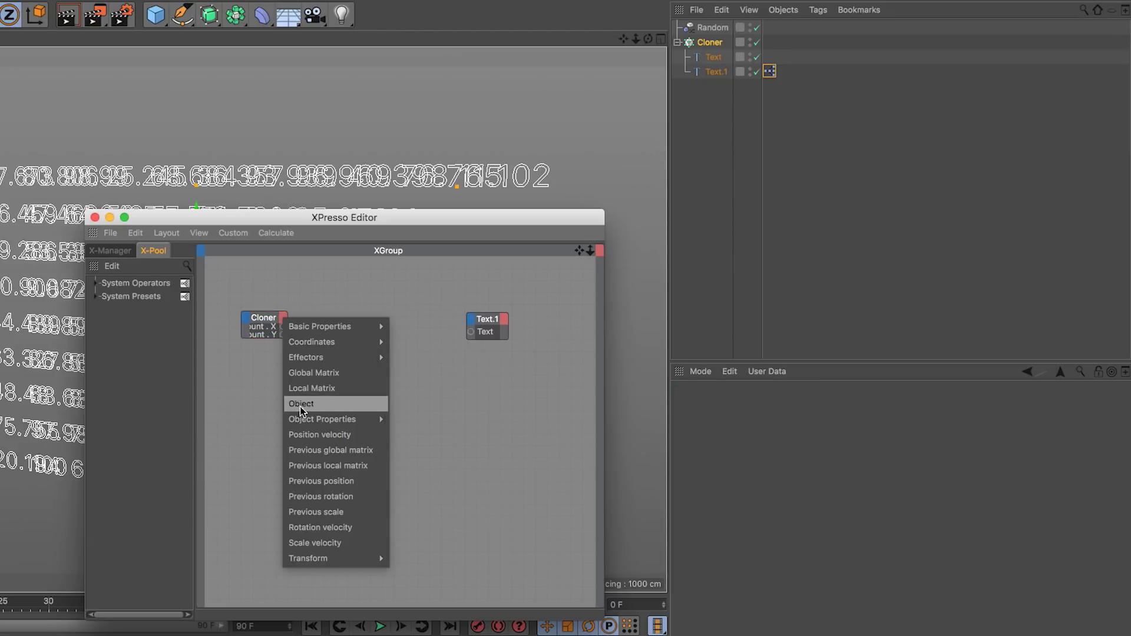
{"action": "mouse_move", "coordinate": [329, 419]}
{"action": "mouse_move", "coordinate": [424, 434]}
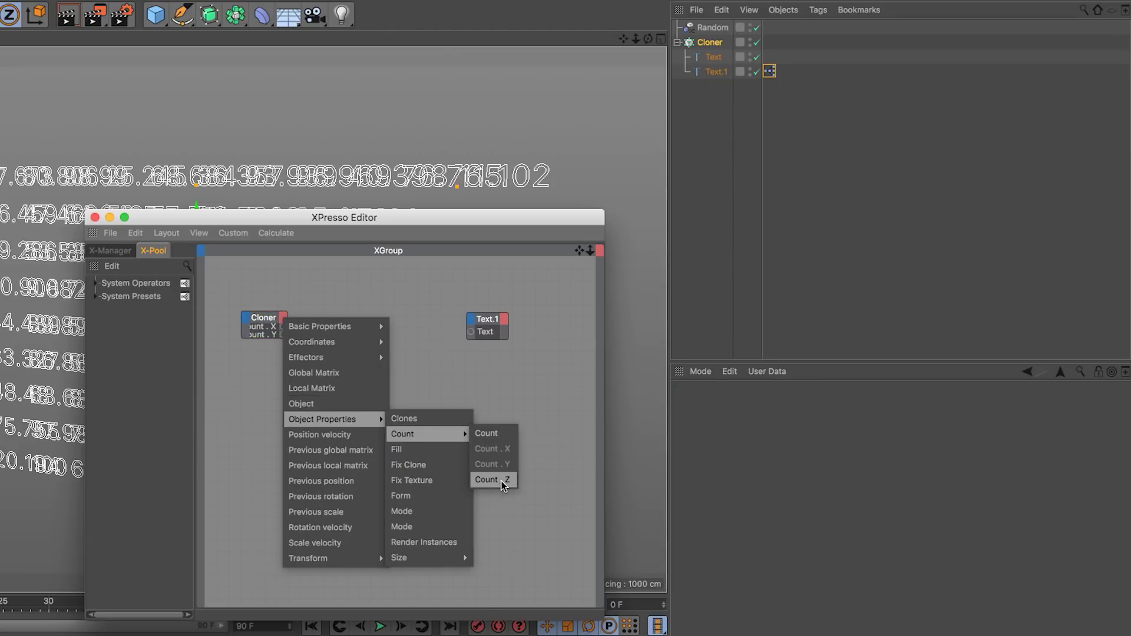
{"action": "left_click", "coordinate": [505, 480]}
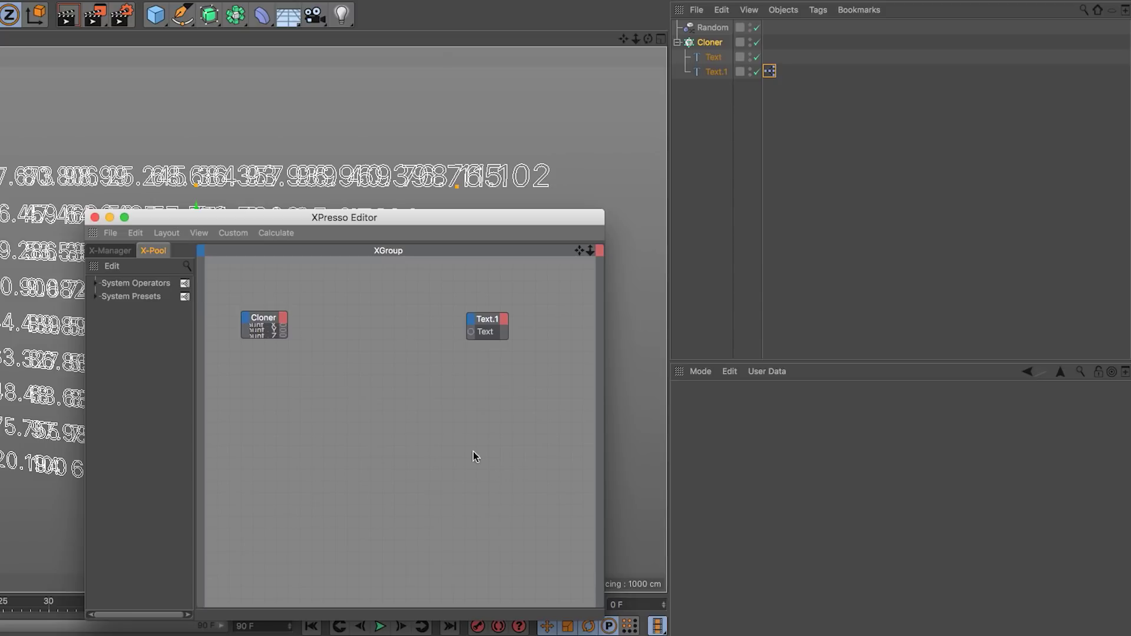
{"action": "double_click", "coordinate": [265, 322], "text": "super"}
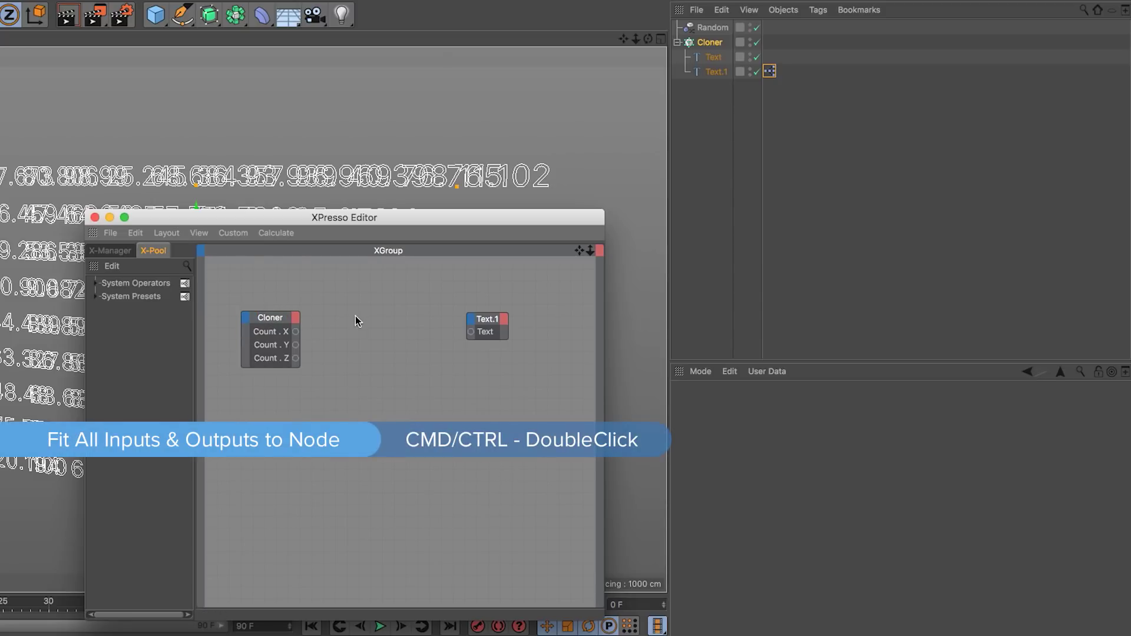
{"action": "left_click_drag", "start_coordinate": [267, 321], "coordinate": [251, 314]}
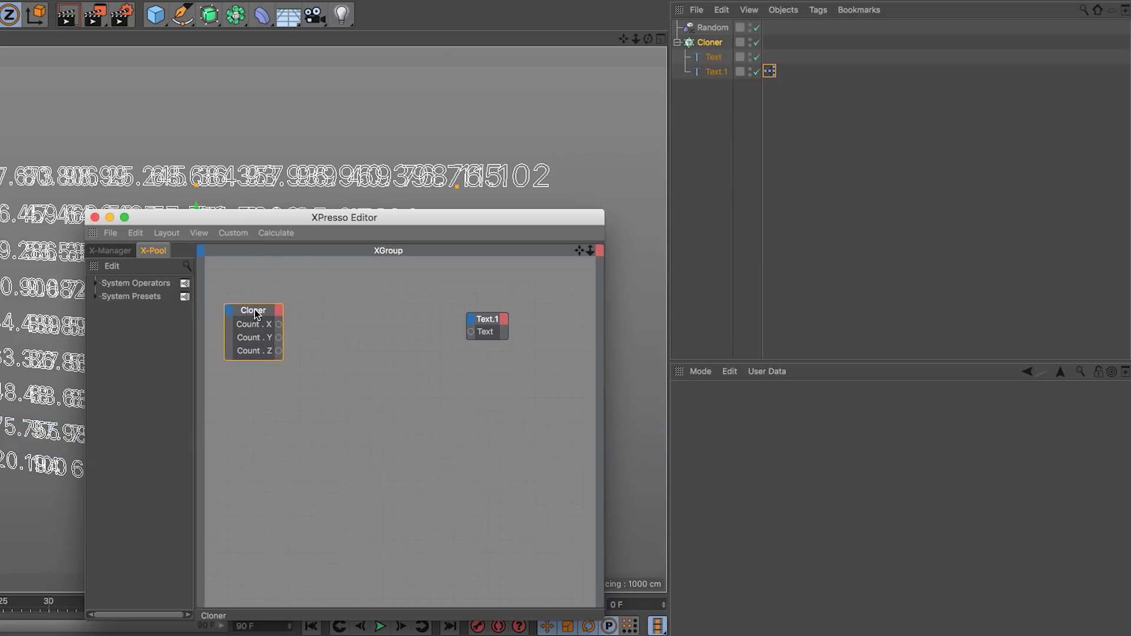
Add a Math node between the Cloner and Text.1 nodes and set its function to Multiply
{"action": "right_click", "coordinate": [330, 330]}
{"action": "mouse_move", "coordinate": [354, 337]}
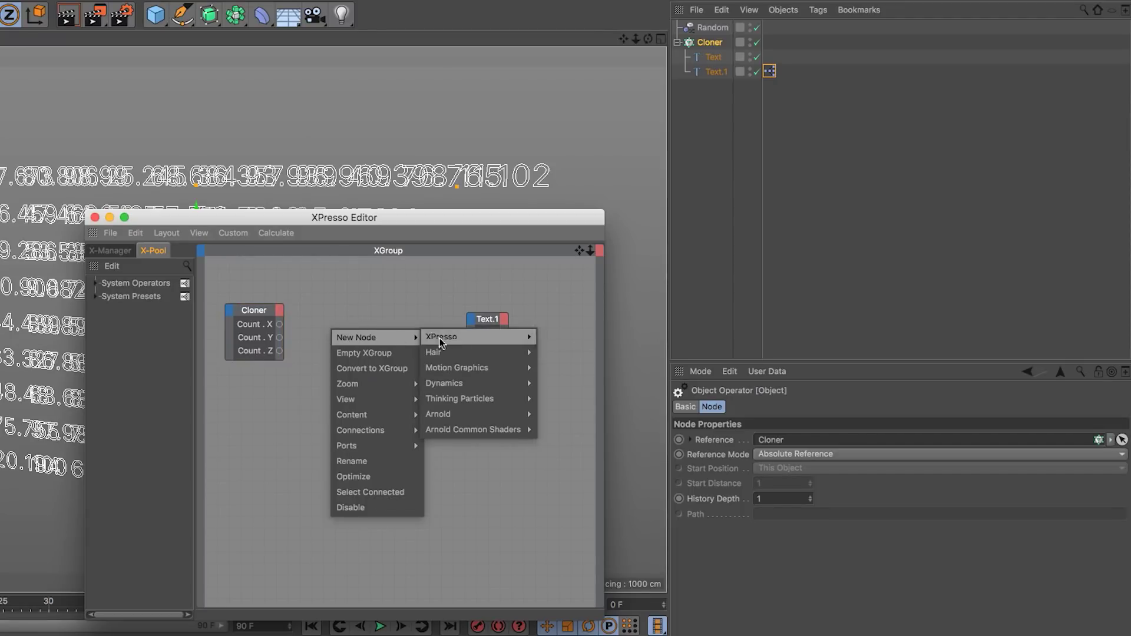
{"action": "mouse_move", "coordinate": [480, 341]}
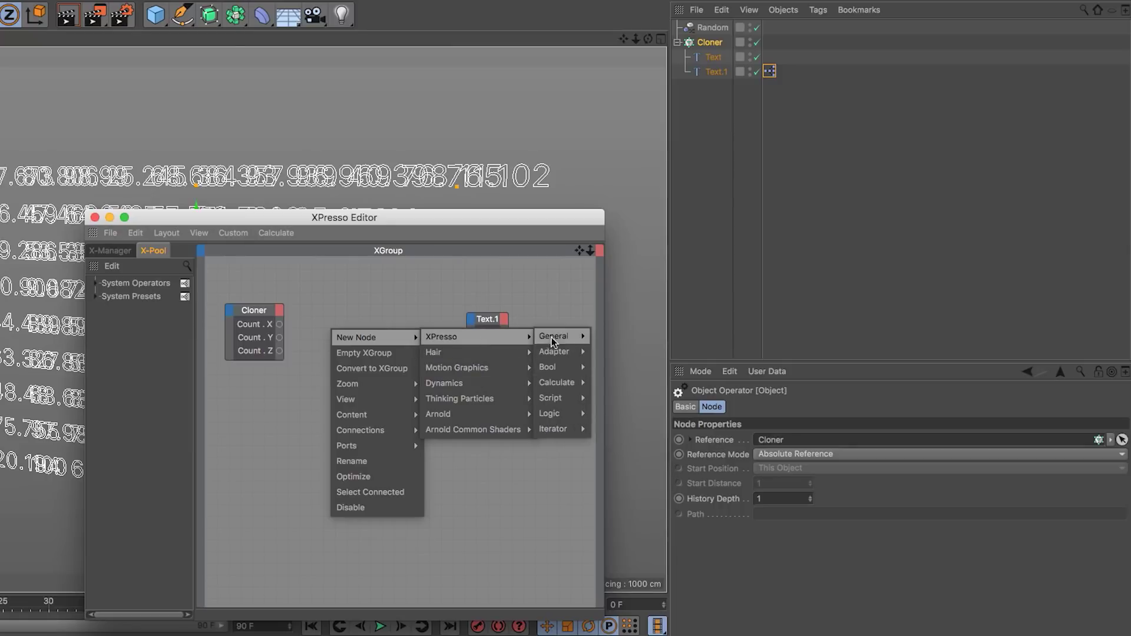
{"action": "mouse_move", "coordinate": [564, 383]}
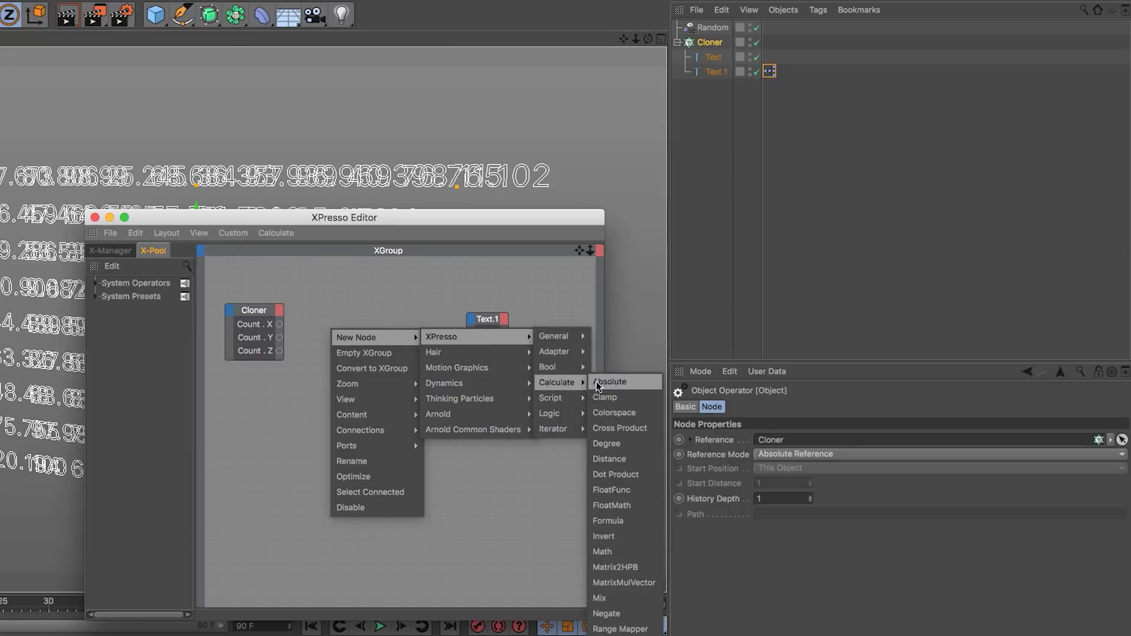
{"action": "left_click", "coordinate": [608, 555]}
{"action": "left_click_drag", "start_coordinate": [334, 316], "coordinate": [376, 307]}
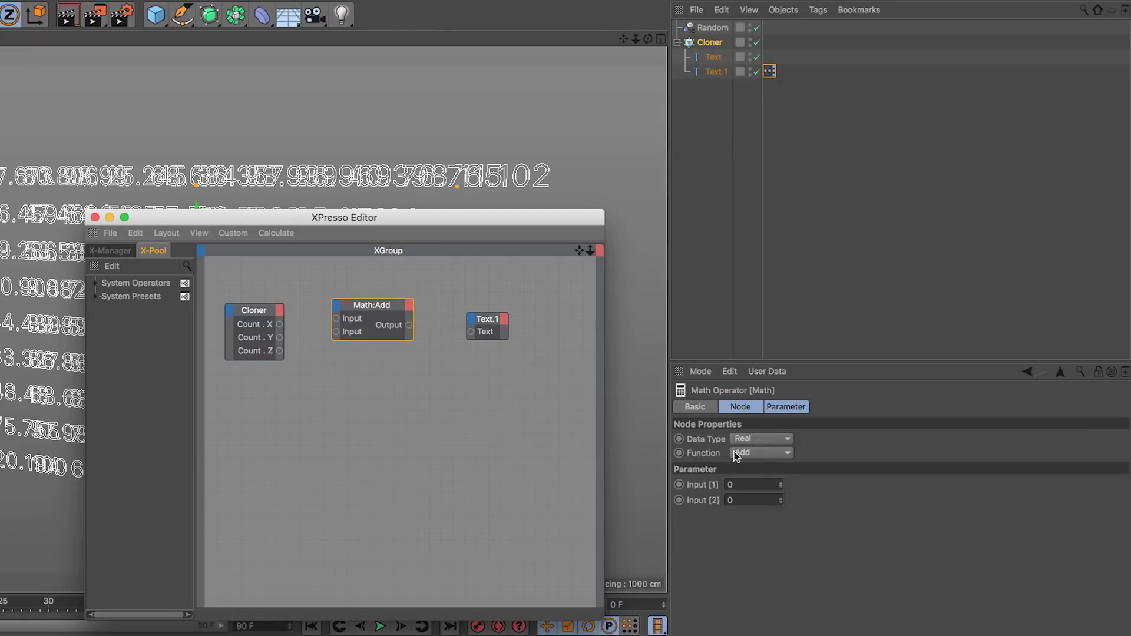
{"action": "left_click", "coordinate": [753, 450]}
{"action": "left_click", "coordinate": [756, 496]}
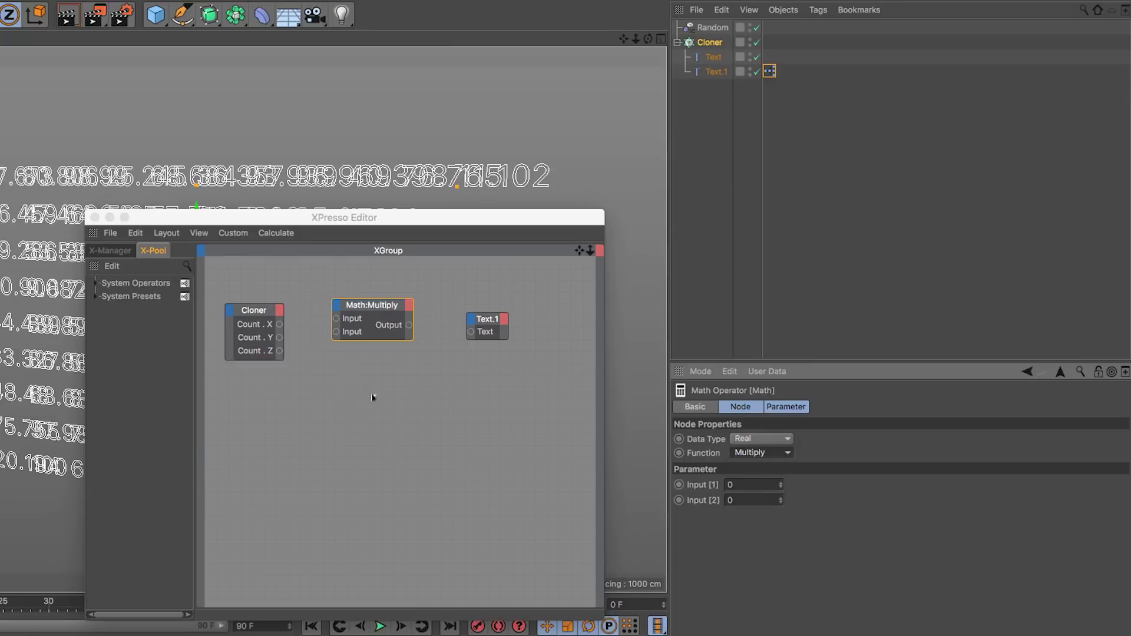
Multiply Count X and Y in one Math node, multiply that output by Count Z in a second, and feed the result into Text.1's Text
{"action": "left_click_drag", "start_coordinate": [279, 324], "coordinate": [465, 384]}
{"action": "left_click_drag", "start_coordinate": [409, 325], "coordinate": [451, 383]}
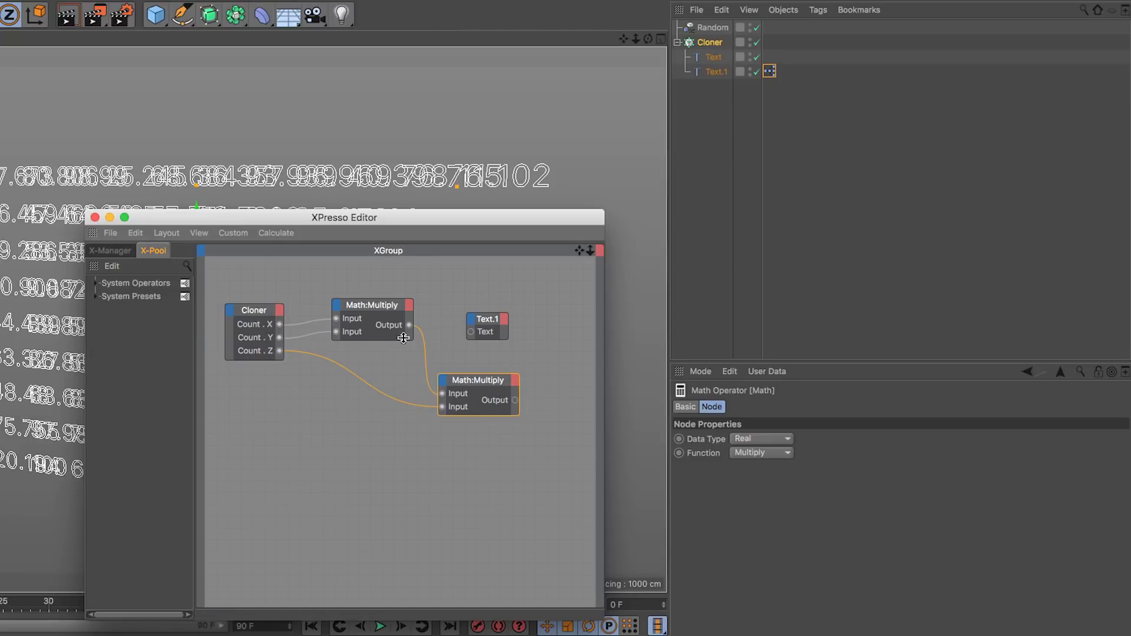
{"action": "left_click_drag", "start_coordinate": [515, 400], "coordinate": [472, 332]}
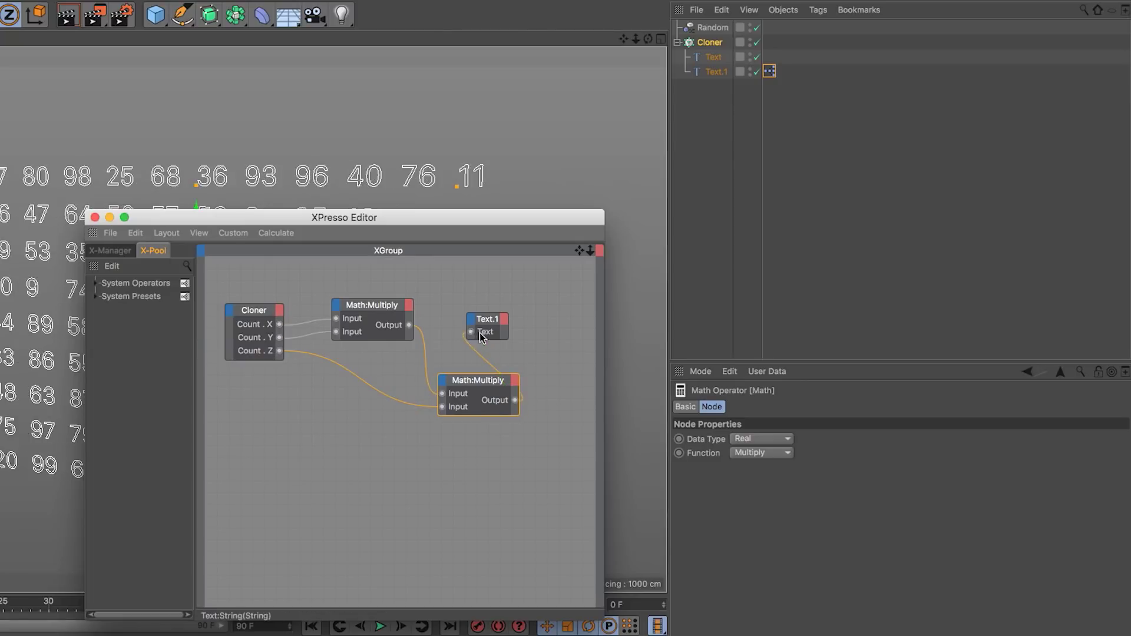
Close the XPresso Editor and enlarge the Cloner grid to 15 by 10 clones with its viewport handles
{"action": "left_click_drag", "start_coordinate": [435, 221], "coordinate": [904, 286]}
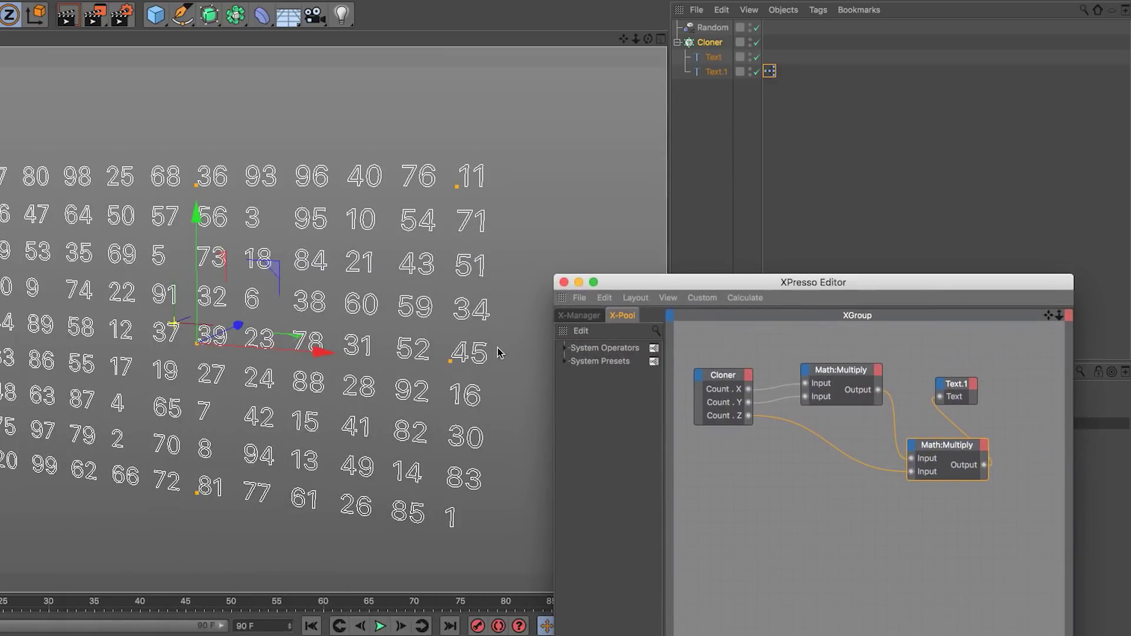
{"action": "left_click_drag", "start_coordinate": [458, 185], "coordinate": [459, 142]}
{"action": "left_click", "coordinate": [564, 282]}
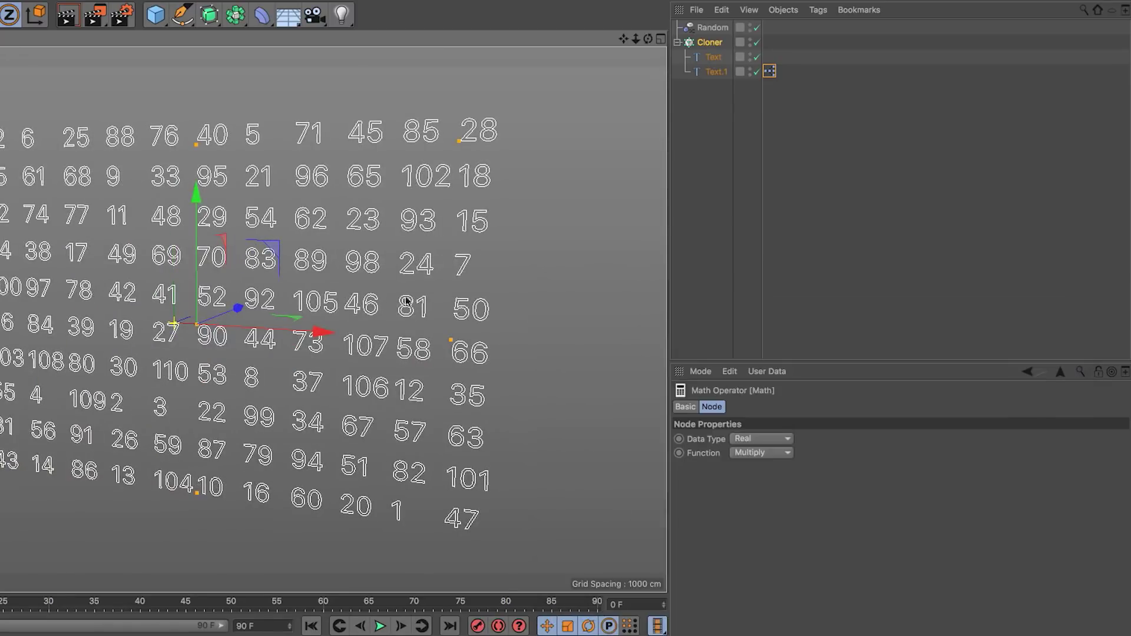
{"action": "left_click_drag", "start_coordinate": [412, 303], "coordinate": [507, 281], "text": "alt"}
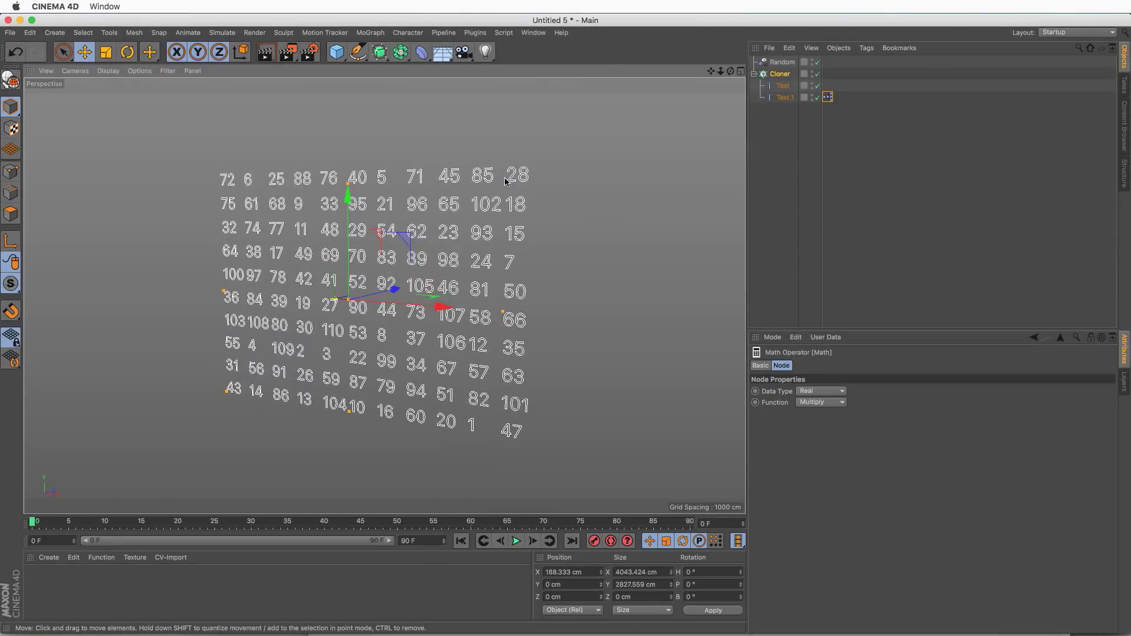
{"action": "left_click_drag", "start_coordinate": [504, 182], "coordinate": [612, 306]}
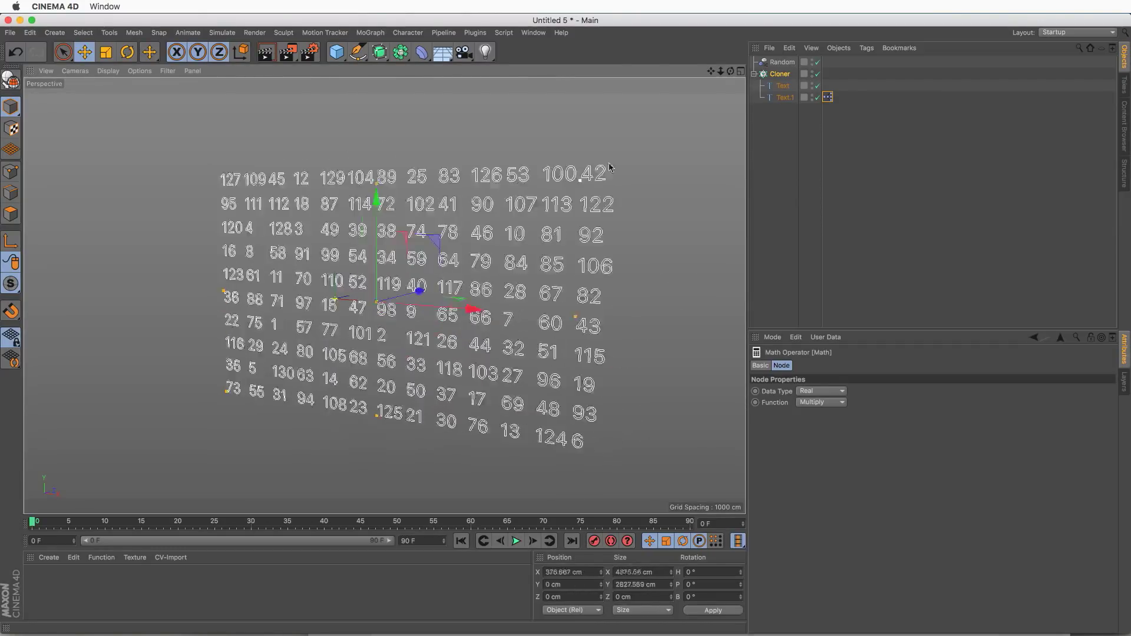
{"action": "left_click_drag", "start_coordinate": [610, 167], "coordinate": [669, 202]}
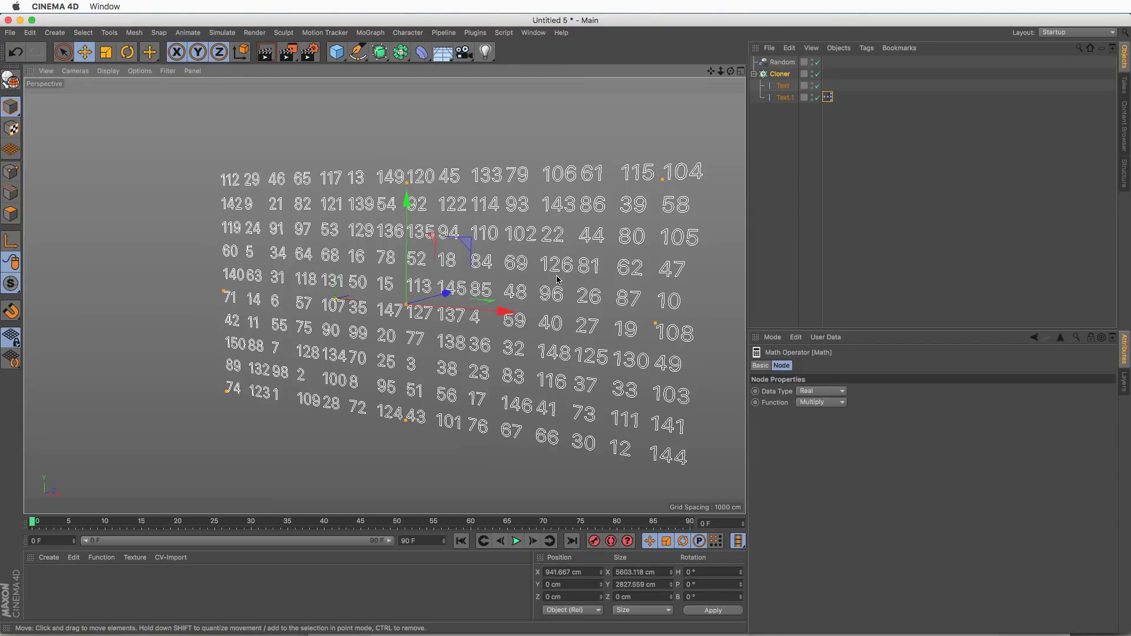
Disable the Random effector, then briefly open Text.1's XPresso graph to check it
{"action": "left_click", "coordinate": [818, 63]}
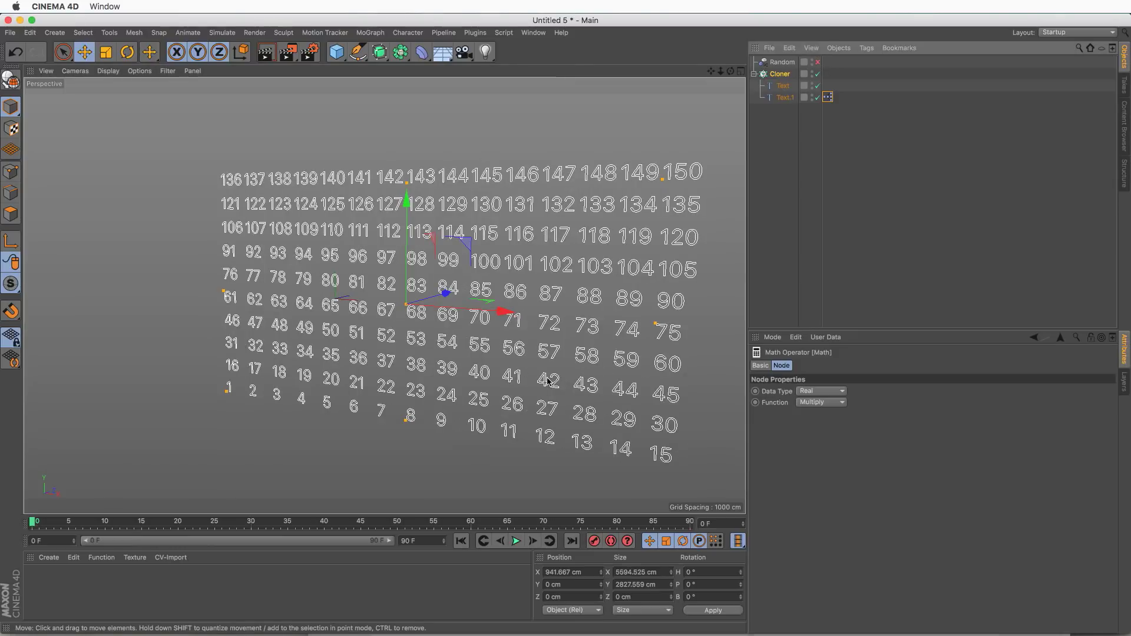
{"action": "double_click", "coordinate": [828, 97]}
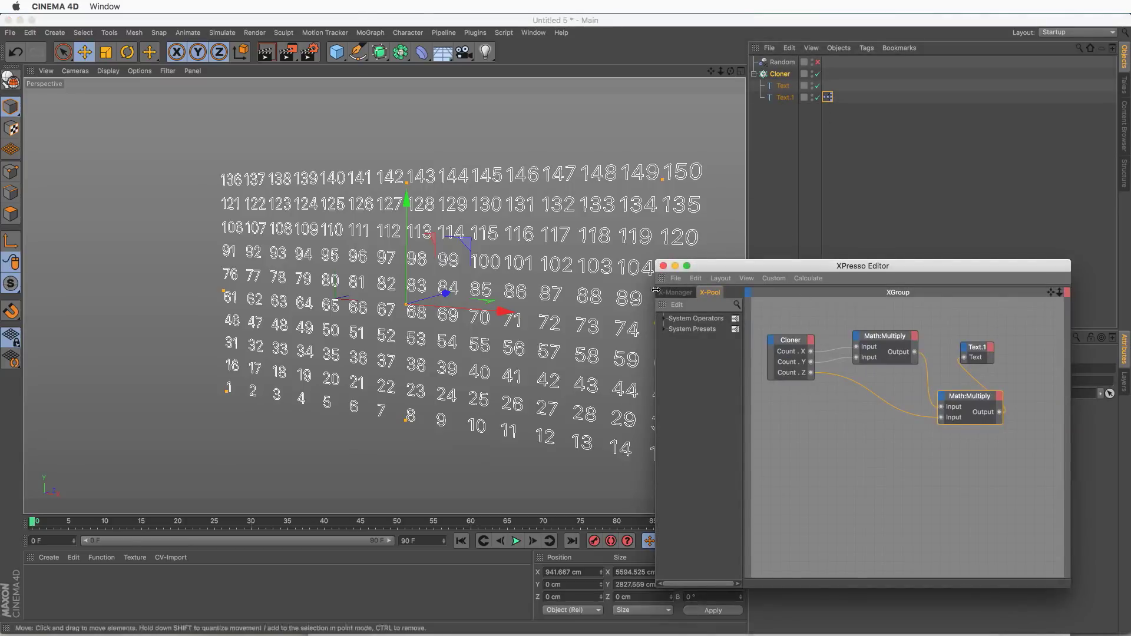
{"action": "left_click", "coordinate": [663, 265]}
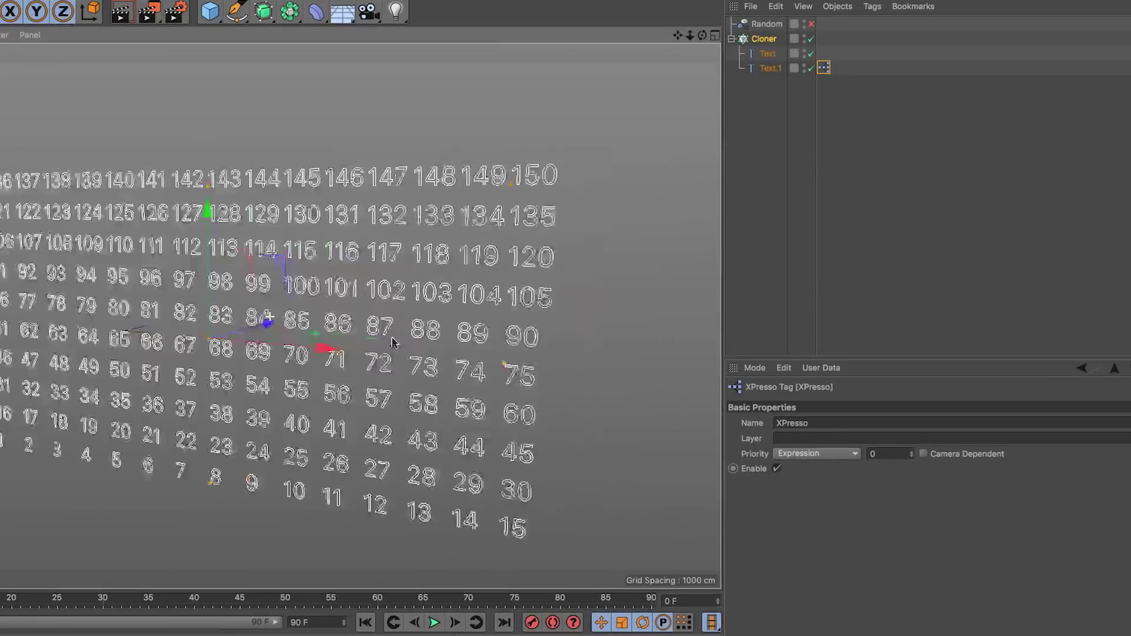
Set the Cloner's grid count to 5 in X, Y and Z
{"action": "left_click_drag", "start_coordinate": [392, 343], "coordinate": [306, 347], "text": "alt"}
{"action": "left_click", "coordinate": [764, 38]}
{"action": "double_click", "coordinate": [808, 503]}
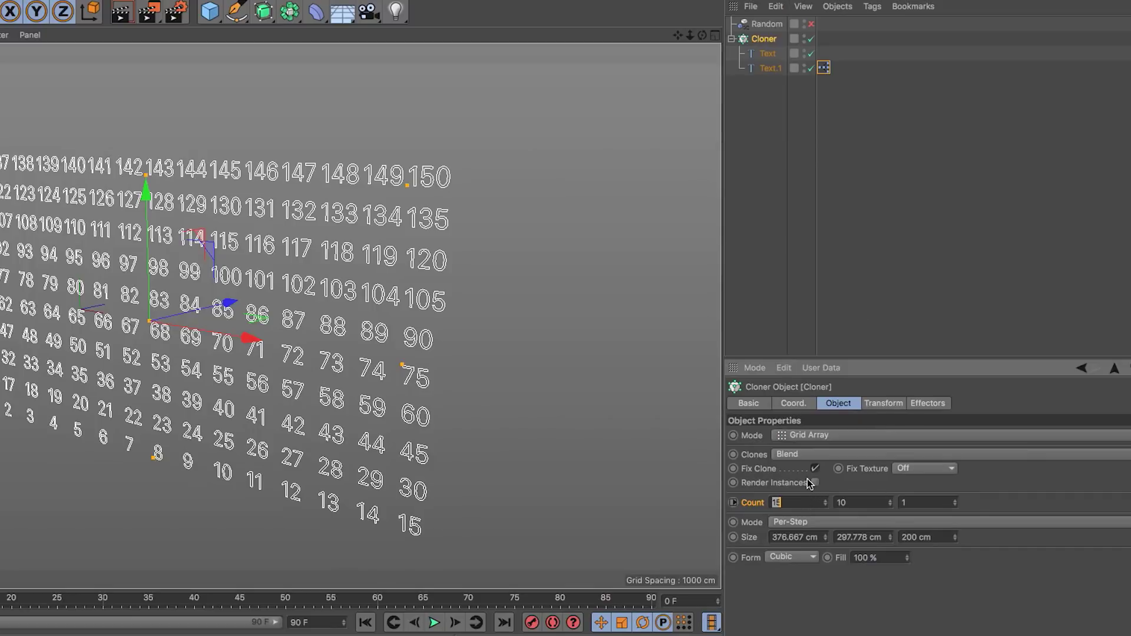
{"action": "type", "text": "5"}
{"action": "key", "text": "Tab"}
{"action": "type", "text": "5"}
{"action": "key", "text": "Tab"}
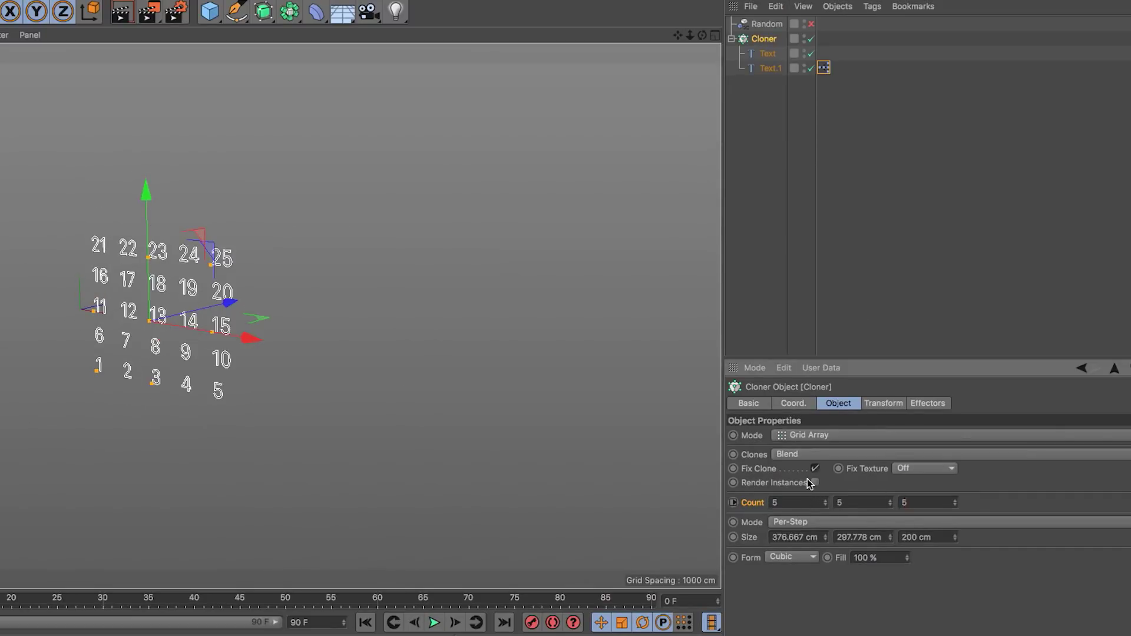
{"action": "key", "text": "Return"}
Adjust the Cloner's grid spacing along Z and inspect the numbered layers from different angles
{"action": "scroll", "coordinate": [381, 266], "scroll_direction": "up", "scroll_amount": 5}
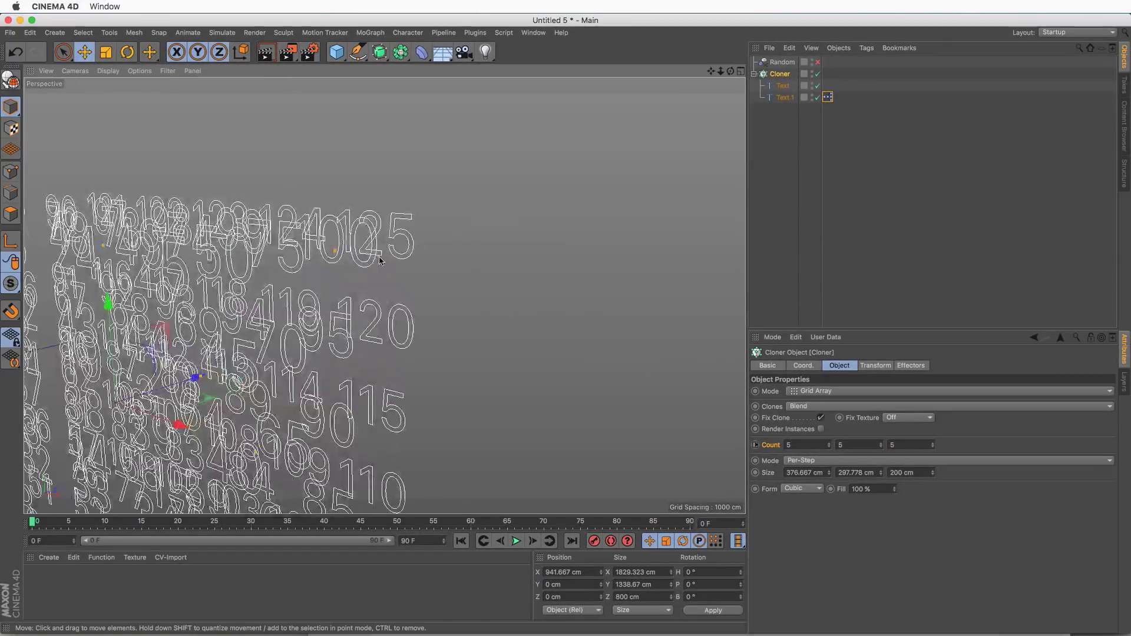
{"action": "mouse_move", "coordinate": [380, 261]}
{"action": "left_mouse_down", "text": "alt"}
{"action": "mouse_move", "coordinate": [454, 214]}
{"action": "mouse_move", "coordinate": [419, 225]}
{"action": "mouse_move", "coordinate": [540, 204]}
{"action": "left_mouse_up", "text": "alt"}
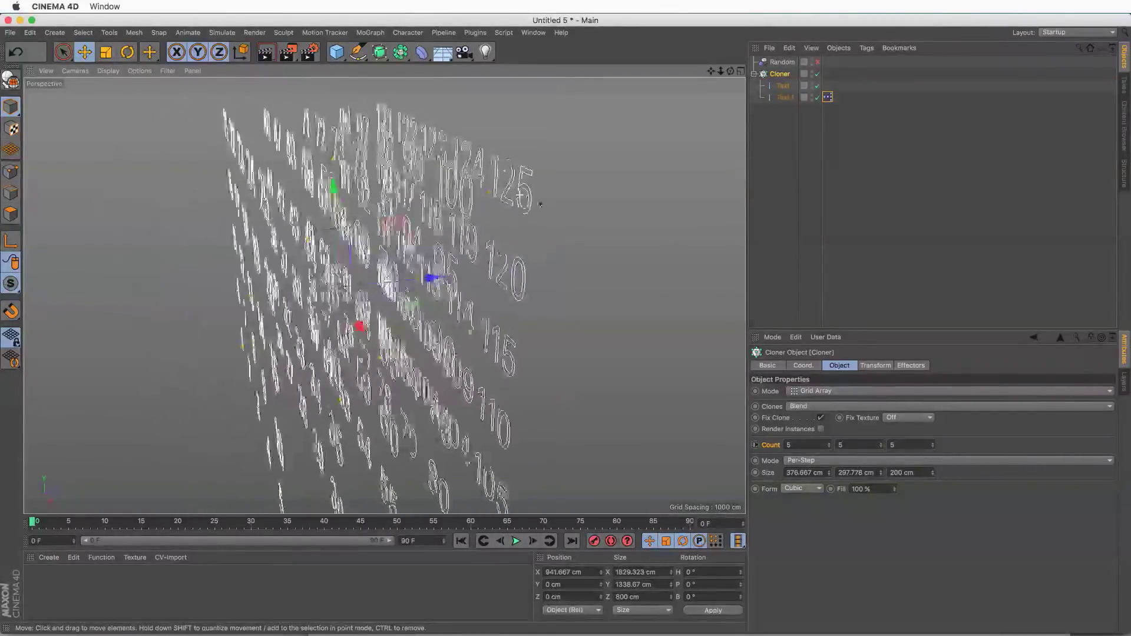
{"action": "left_click_drag", "start_coordinate": [932, 473], "coordinate": [507, 305]}
{"action": "scroll", "coordinate": [506, 304], "scroll_direction": "down", "scroll_amount": 10}
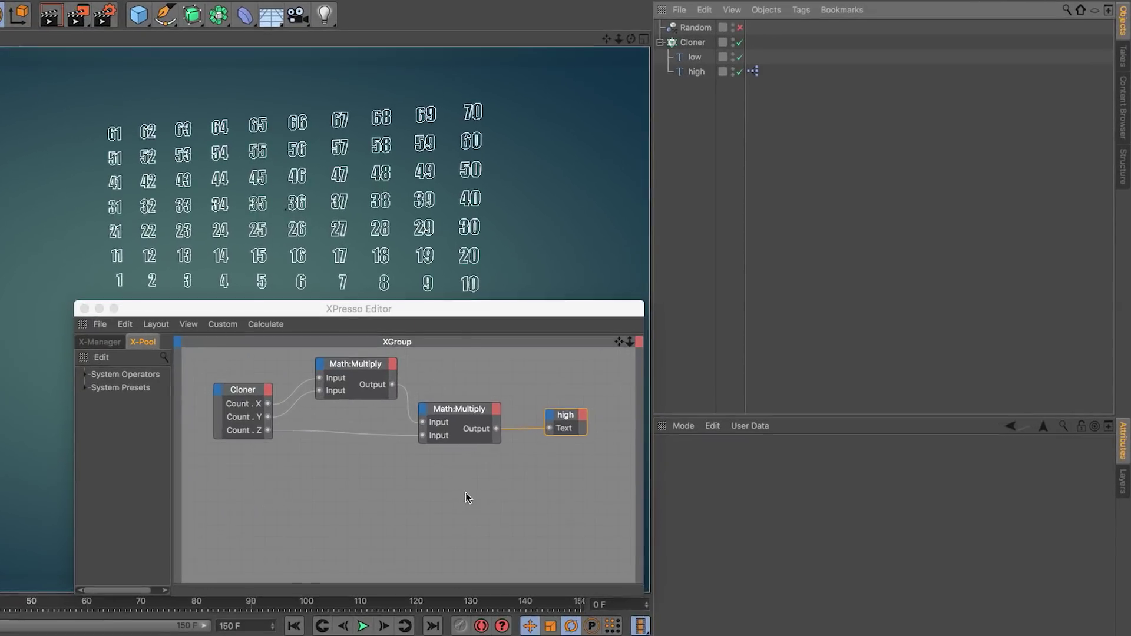
Add a Motion Graphics Data node to the graph, placed below the two Math:Multiply nodes
{"action": "right_click", "coordinate": [408, 476]}
{"action": "mouse_move", "coordinate": [417, 483]}
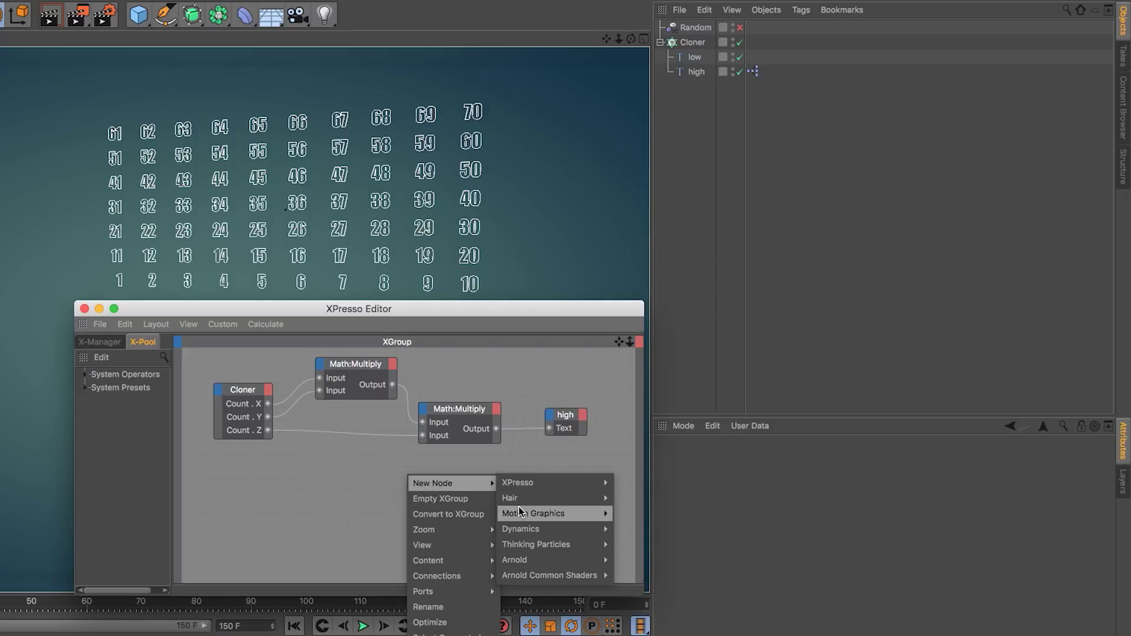
{"action": "mouse_move", "coordinate": [521, 510]}
{"action": "left_click", "coordinate": [640, 513]}
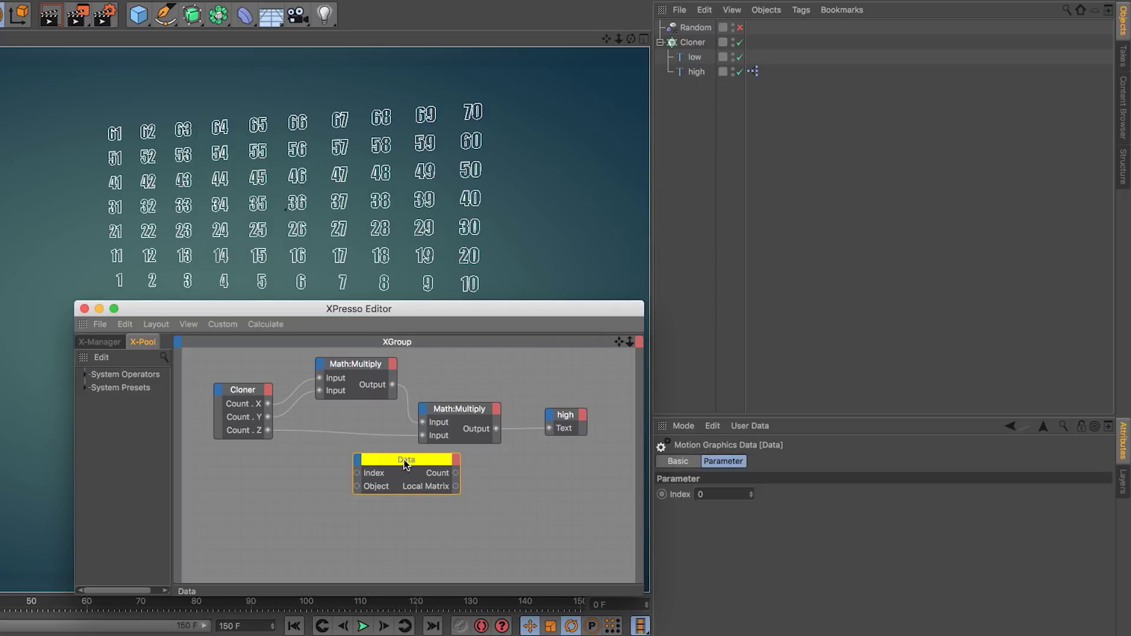
{"action": "left_click_drag", "start_coordinate": [404, 460], "coordinate": [410, 467]}
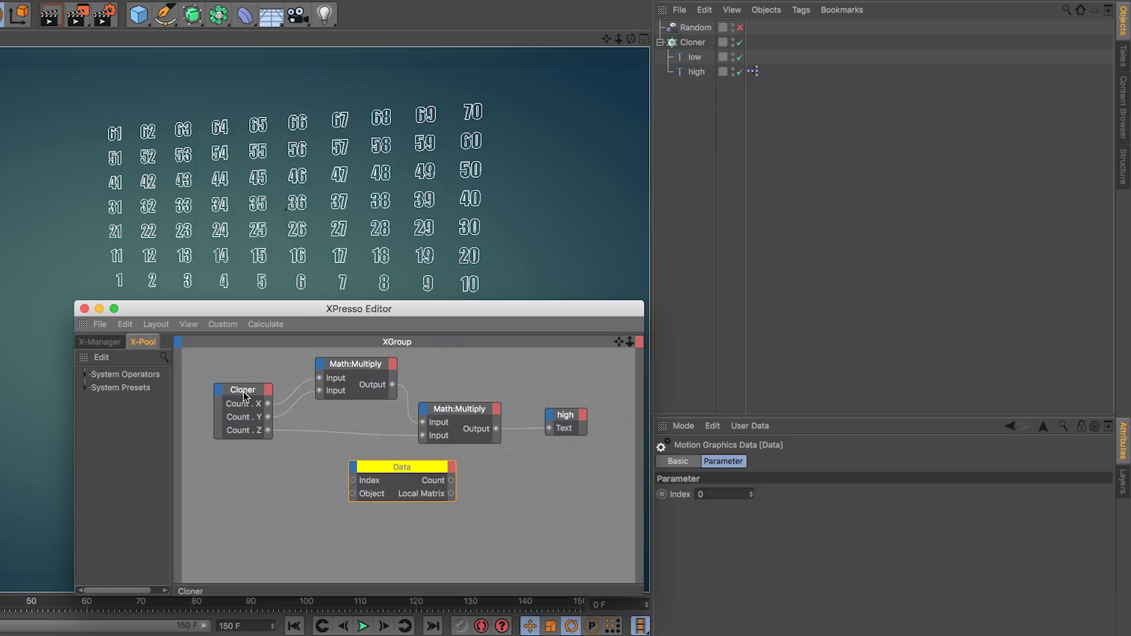
Add an Object output port to the Cloner node and connect it to the Data node's Object input
{"action": "left_click", "coordinate": [268, 390]}
{"action": "left_click", "coordinate": [287, 469]}
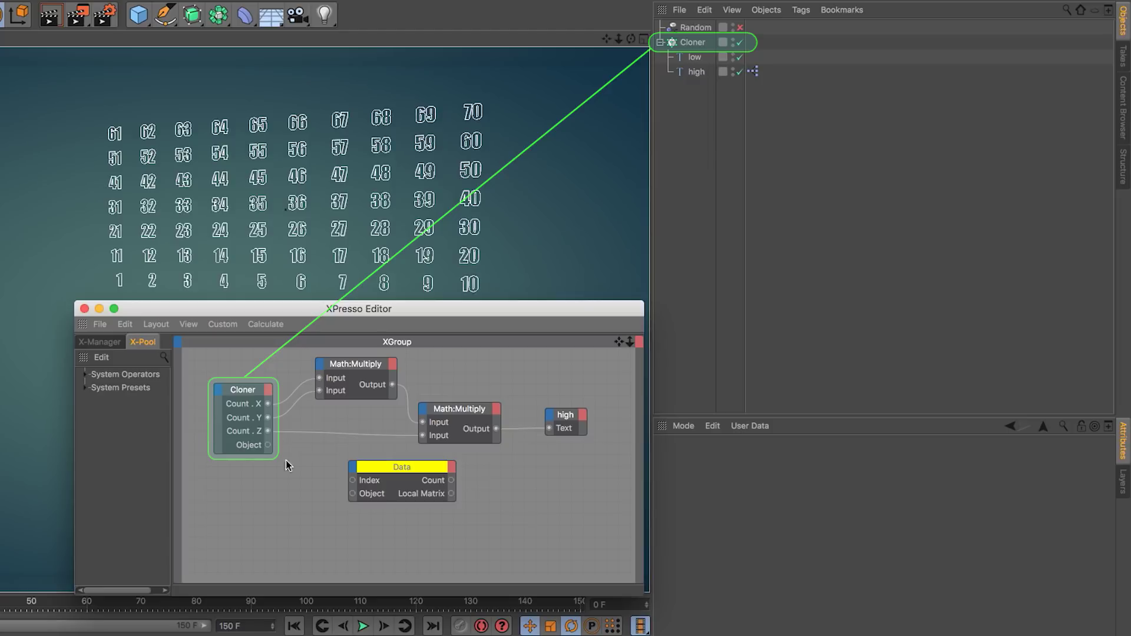
{"action": "mouse_move", "coordinate": [268, 445]}
{"action": "left_mouse_down"}
{"action": "mouse_move", "coordinate": [331, 492]}
{"action": "mouse_move", "coordinate": [353, 495]}
{"action": "left_mouse_up"}
{"action": "left_click_drag", "start_coordinate": [406, 469], "coordinate": [400, 471]}
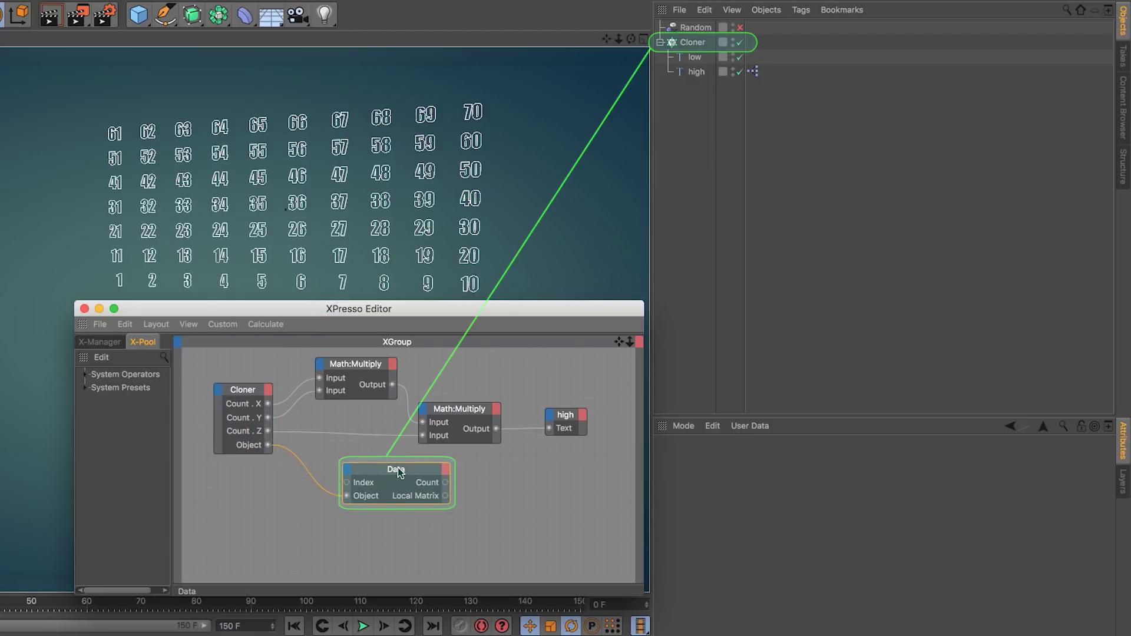
{"action": "left_click", "coordinate": [400, 471]}
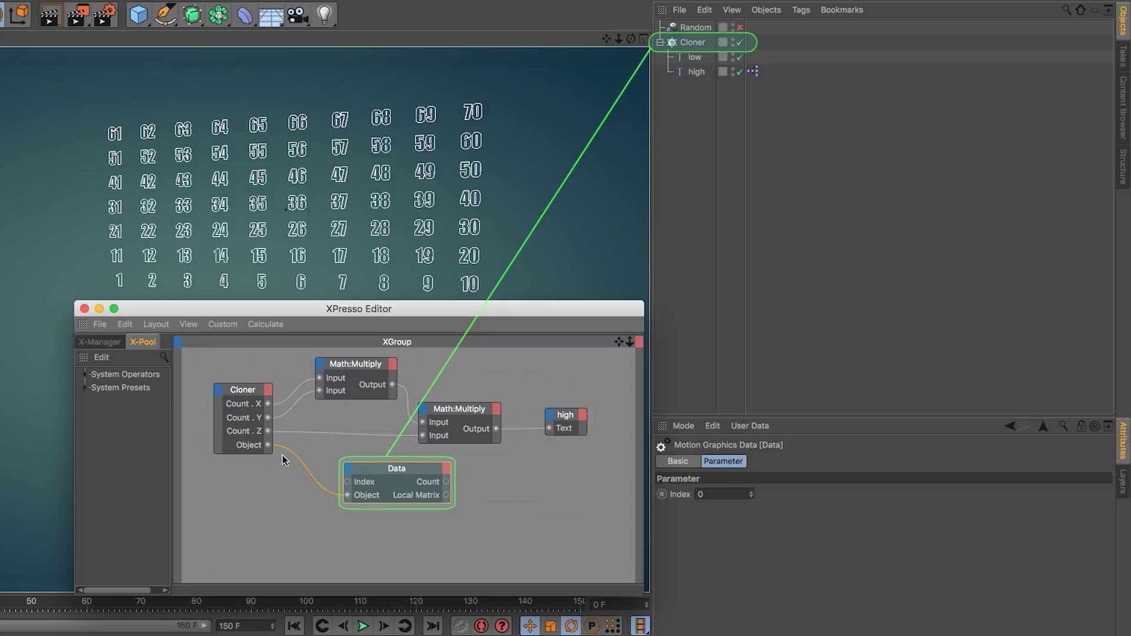
Switch the Cloner object's mode from Grid Array to Linear
{"action": "left_click", "coordinate": [697, 43]}
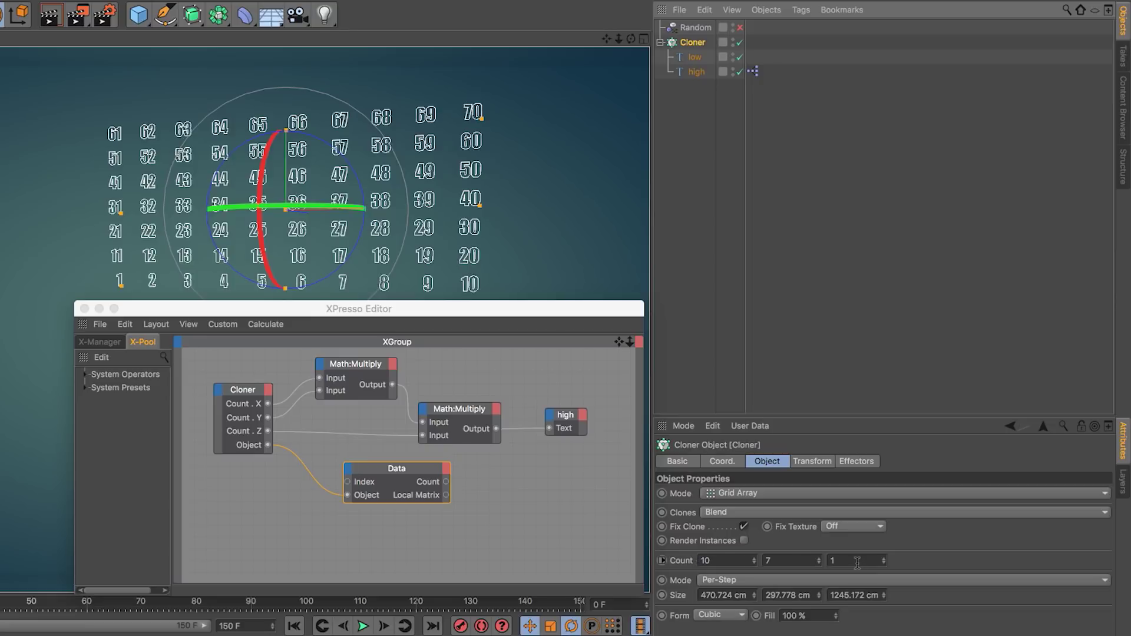
{"action": "left_click", "coordinate": [727, 494]}
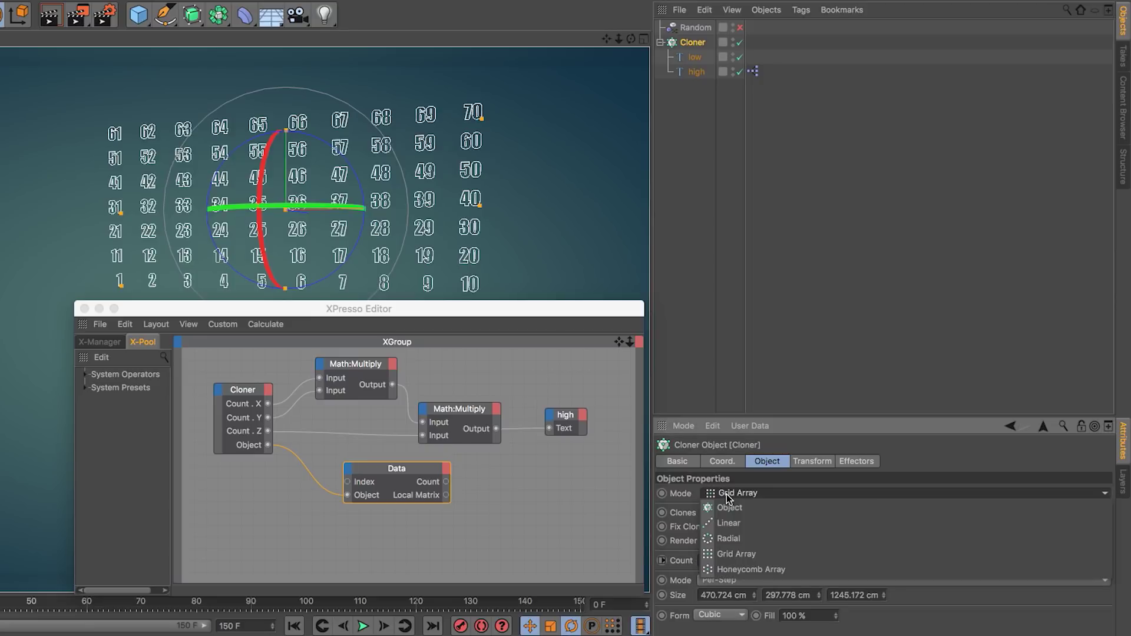
{"action": "left_click", "coordinate": [735, 524]}
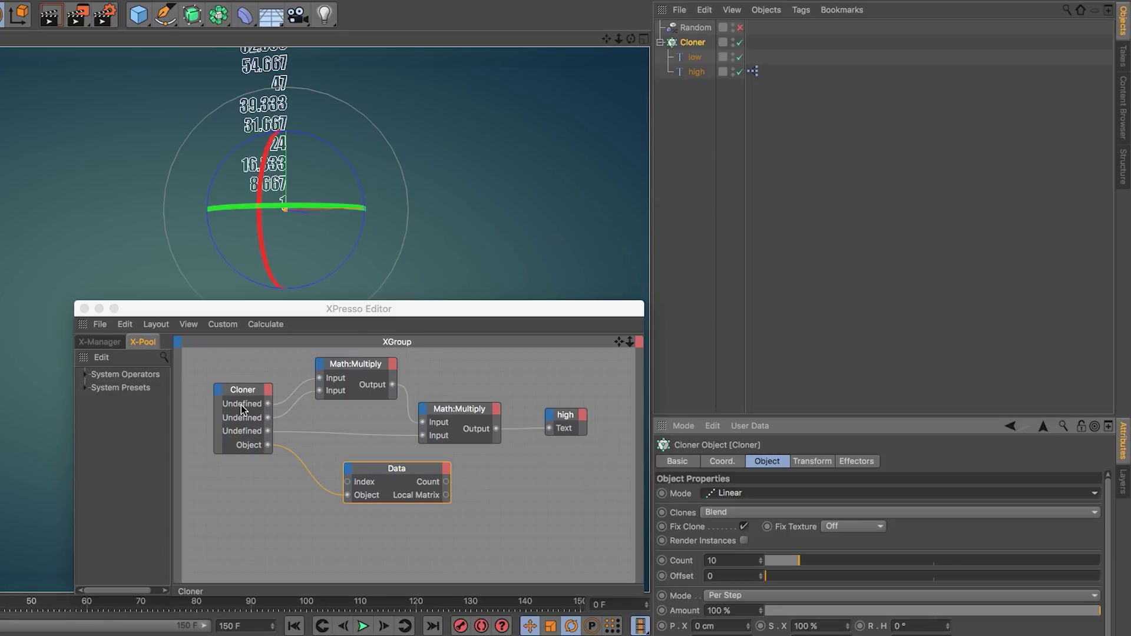
Delete the Cloner node's three undefined output ports and connect the Data node's Count output to the high node's Text input
{"action": "left_click", "coordinate": [267, 404]}
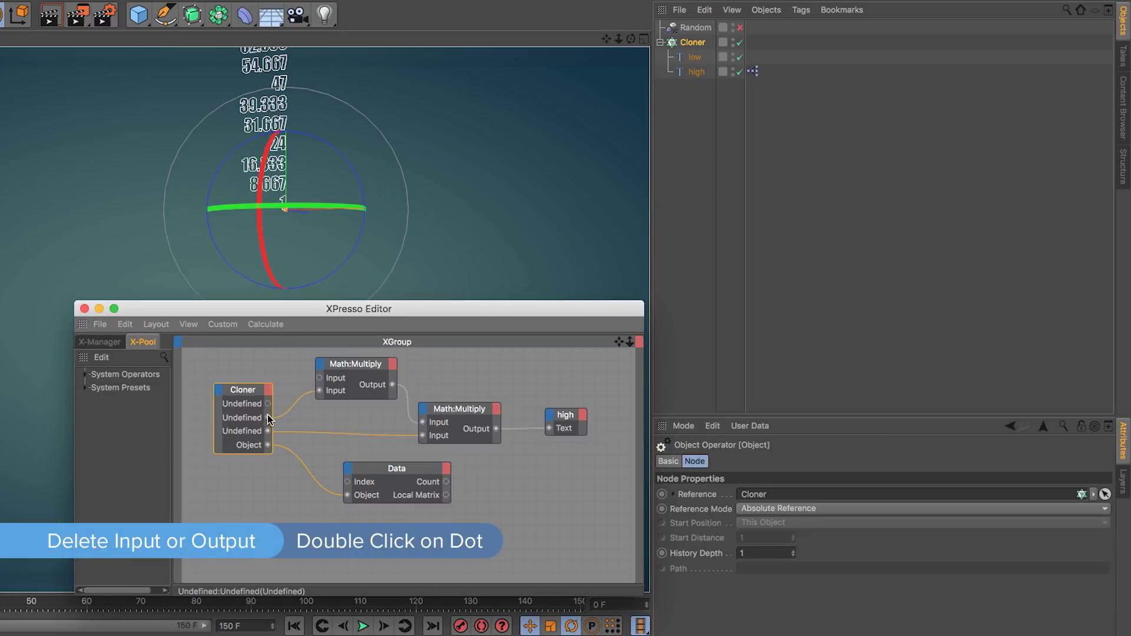
{"action": "left_click", "coordinate": [267, 418]}
{"action": "left_click", "coordinate": [268, 430]}
{"action": "double_click", "coordinate": [267, 431]}
{"action": "double_click", "coordinate": [268, 424]}
{"action": "double_click", "coordinate": [268, 418]}
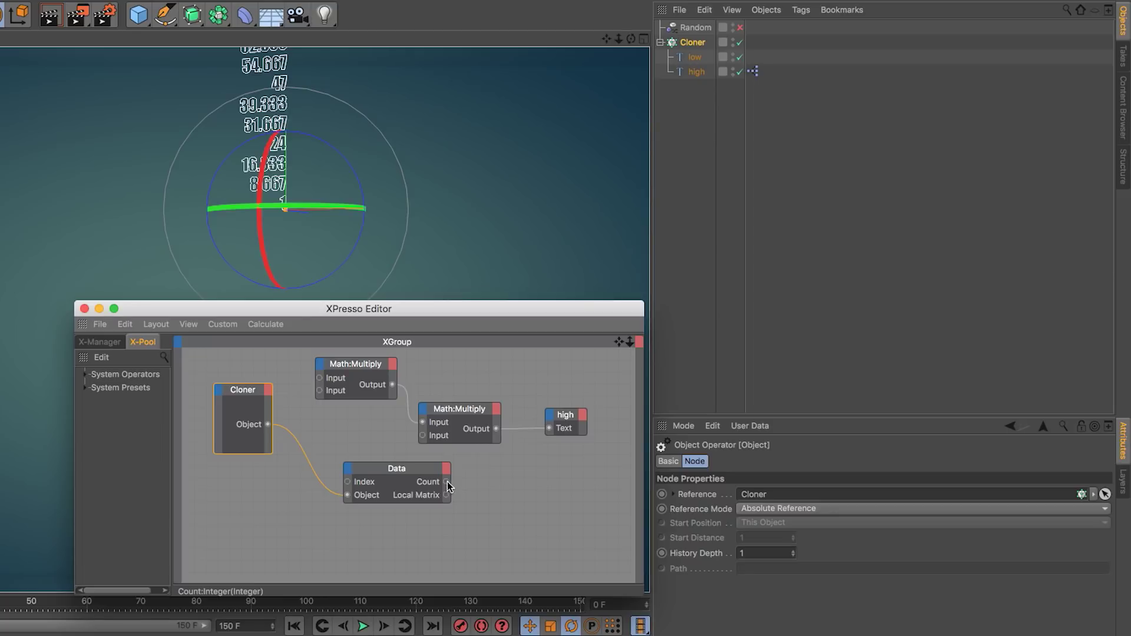
{"action": "left_click_drag", "start_coordinate": [447, 481], "coordinate": [549, 429]}
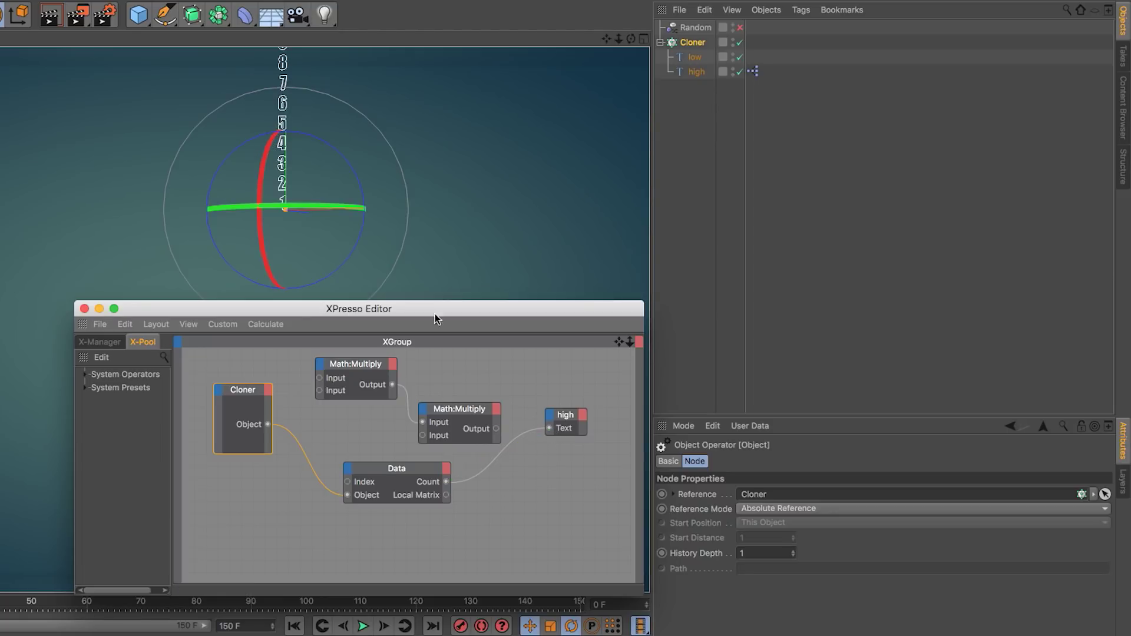
Test the numbering by stepping the Cloner's linear count down and up, ending at 8
{"action": "middle_click_drag", "start_coordinate": [434, 191], "coordinate": [437, 267], "text": "alt"}
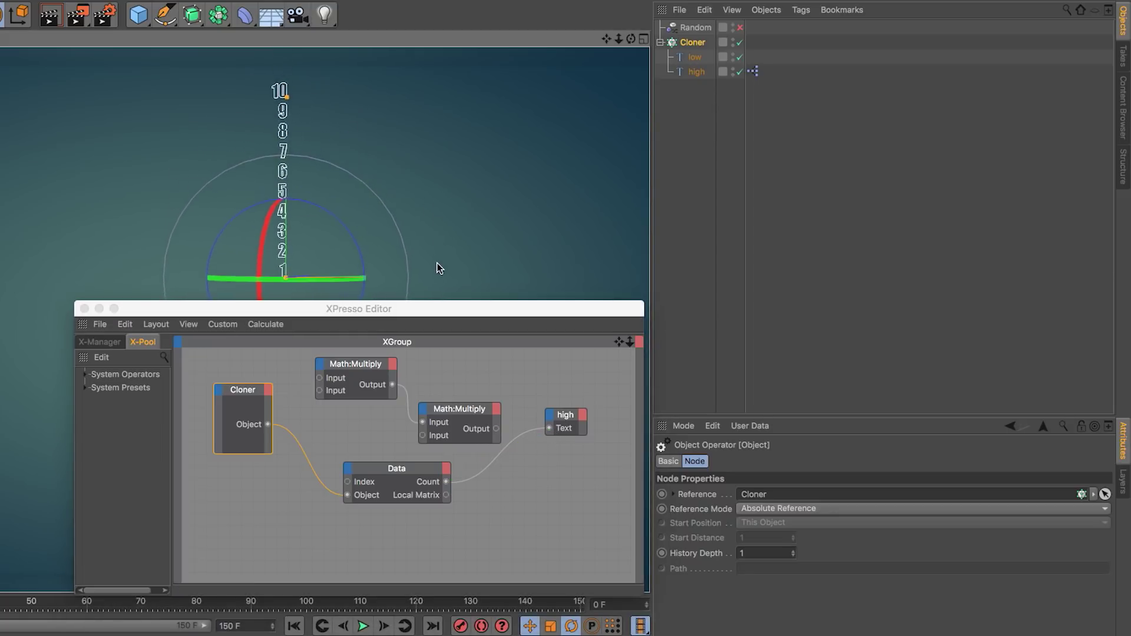
{"action": "left_click", "coordinate": [710, 44]}
{"action": "left_click", "coordinate": [761, 563]}
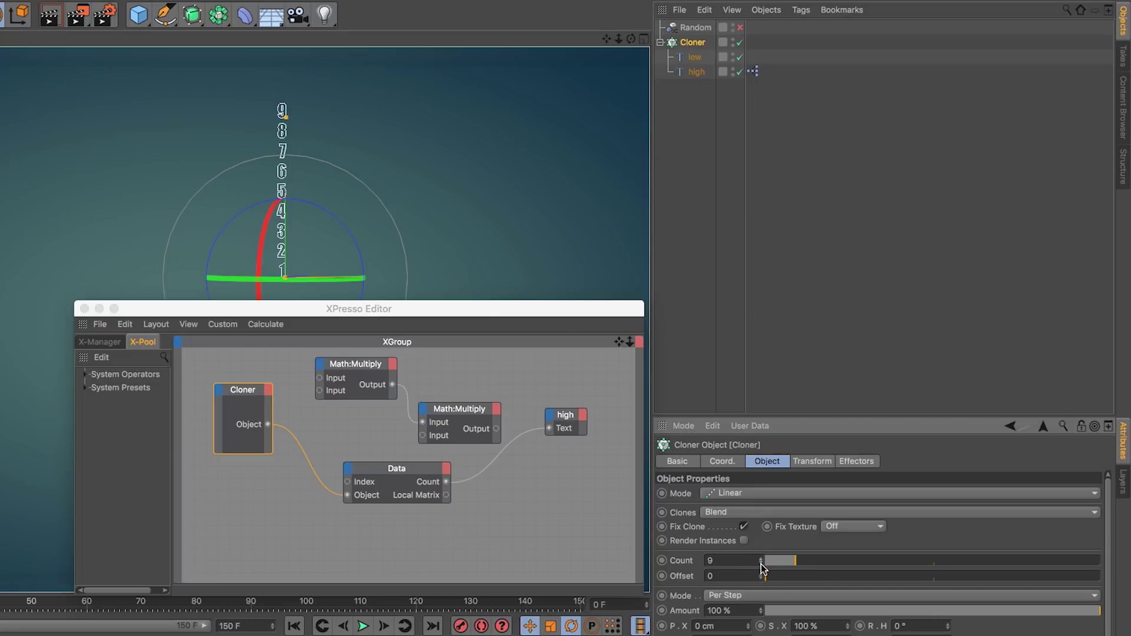
{"action": "left_click", "coordinate": [761, 563]}
{"action": "left_click", "coordinate": [761, 558]}
{"action": "left_click", "coordinate": [761, 558]}
{"action": "left_click", "coordinate": [761, 563]}
{"action": "left_click", "coordinate": [761, 563]}
Switch the Cloner to Grid Array mode and test the numbering by stepping the vertical count up and down, ending at 8
{"action": "left_click", "coordinate": [725, 500]}
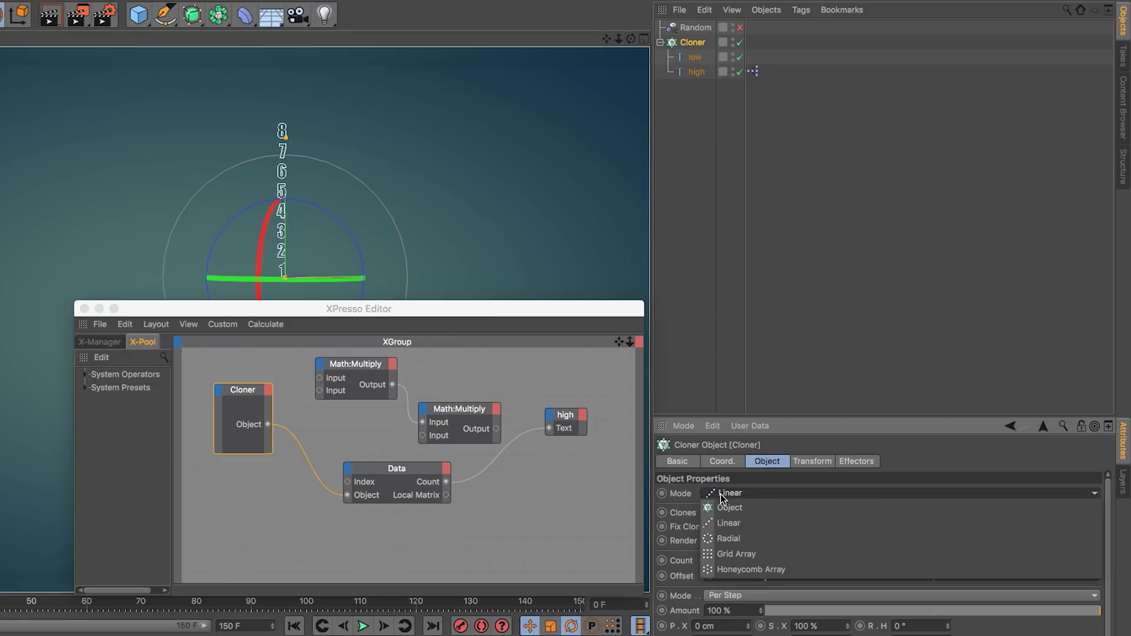
{"action": "left_click", "coordinate": [756, 557]}
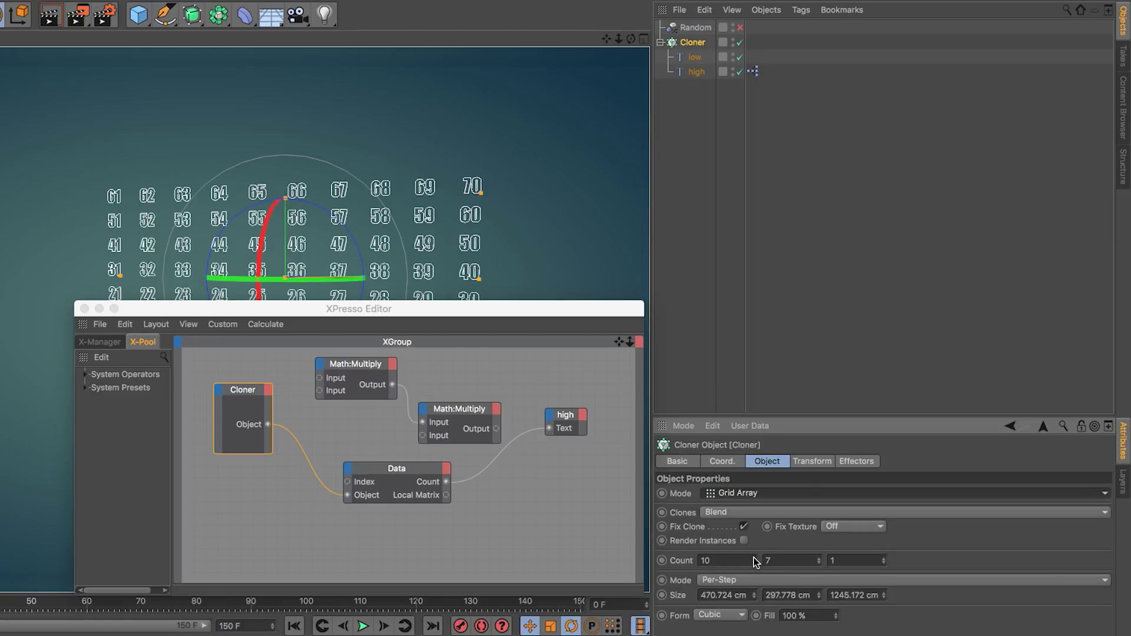
{"action": "left_click", "coordinate": [754, 558]}
{"action": "left_click", "coordinate": [754, 558]}
{"action": "left_click", "coordinate": [754, 563]}
{"action": "left_click", "coordinate": [754, 564]}
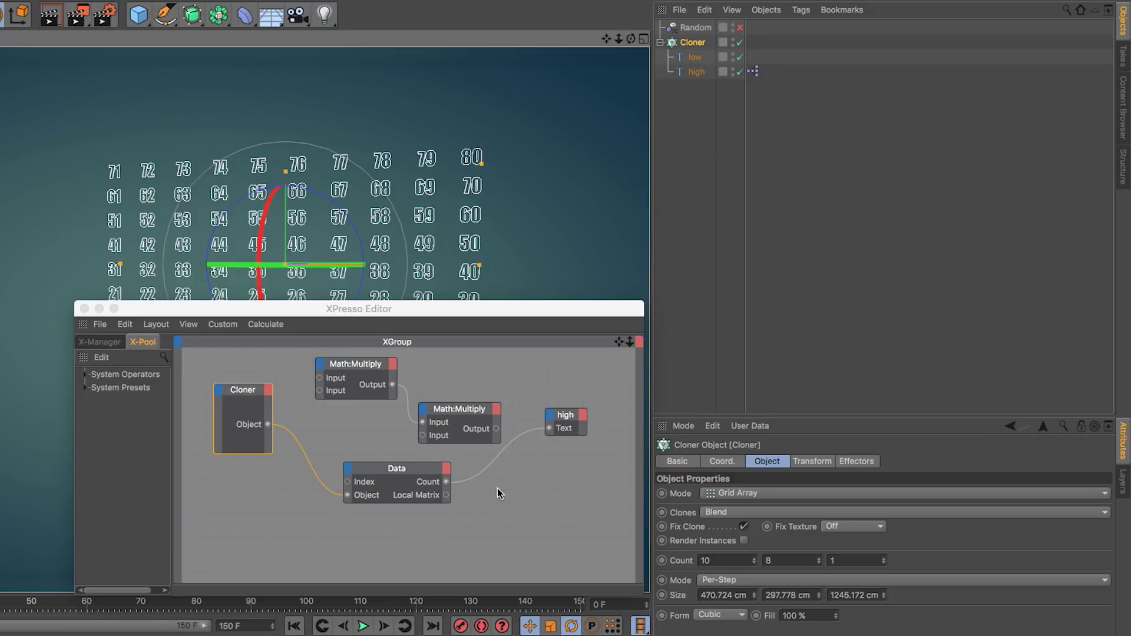
Return the Cloner to Linear mode and keyframe its Count of 8 at frame 0
{"action": "left_click", "coordinate": [757, 493]}
{"action": "left_click", "coordinate": [754, 522]}
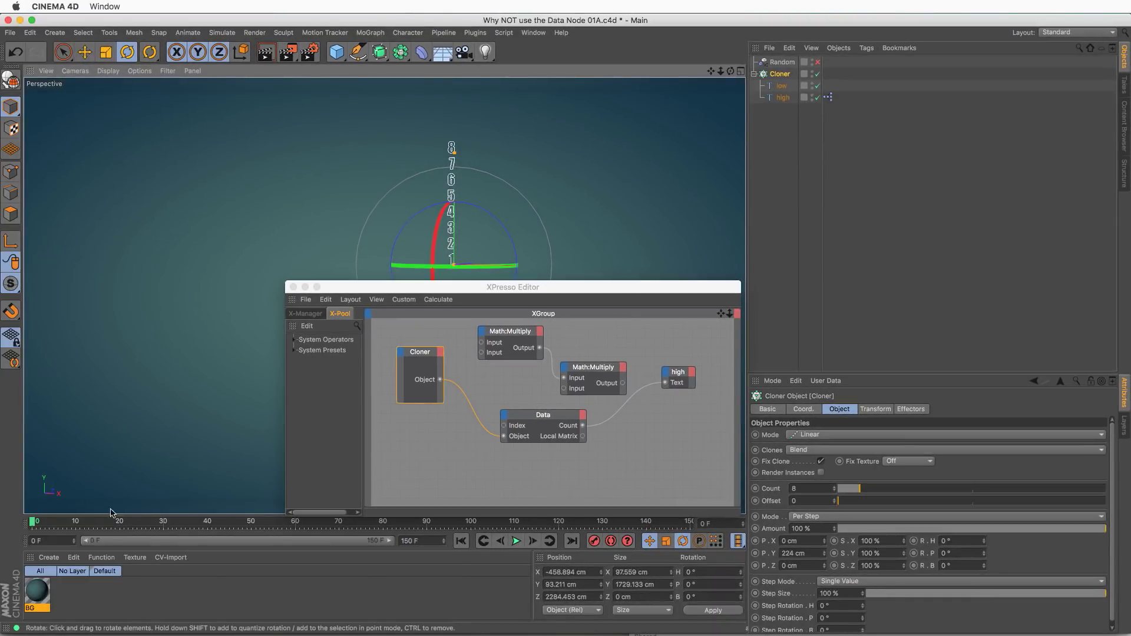
{"action": "left_click", "coordinate": [754, 488], "text": "ctrl"}
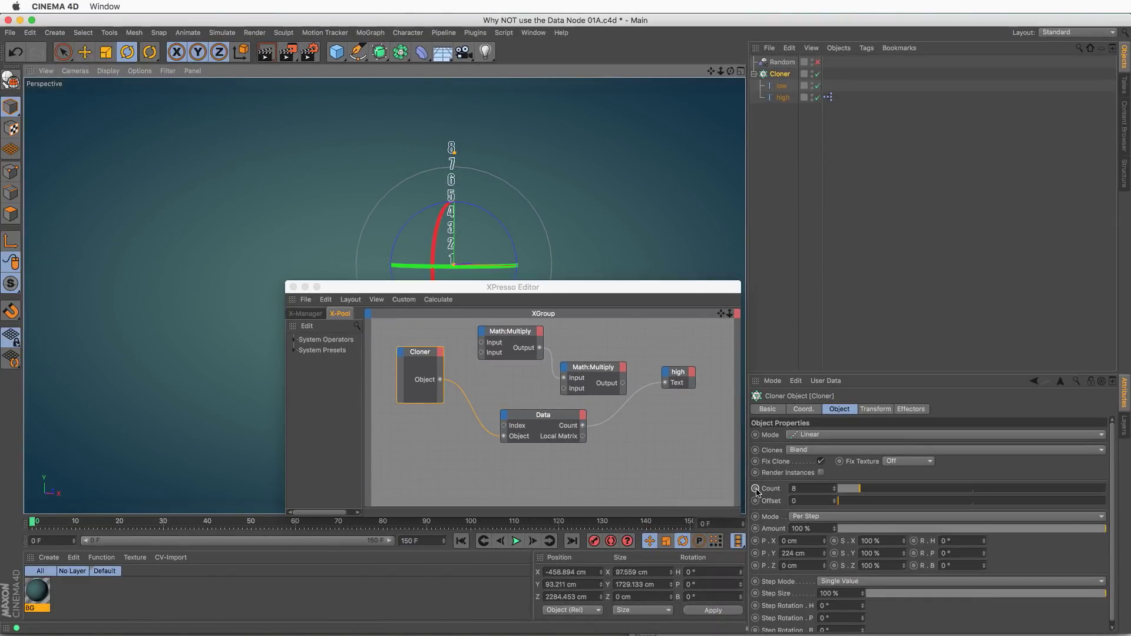
Set the Cloner's Count to 18 at frame 10 and keyframe it
{"action": "left_click", "coordinate": [75, 526]}
{"action": "double_click", "coordinate": [802, 488]}
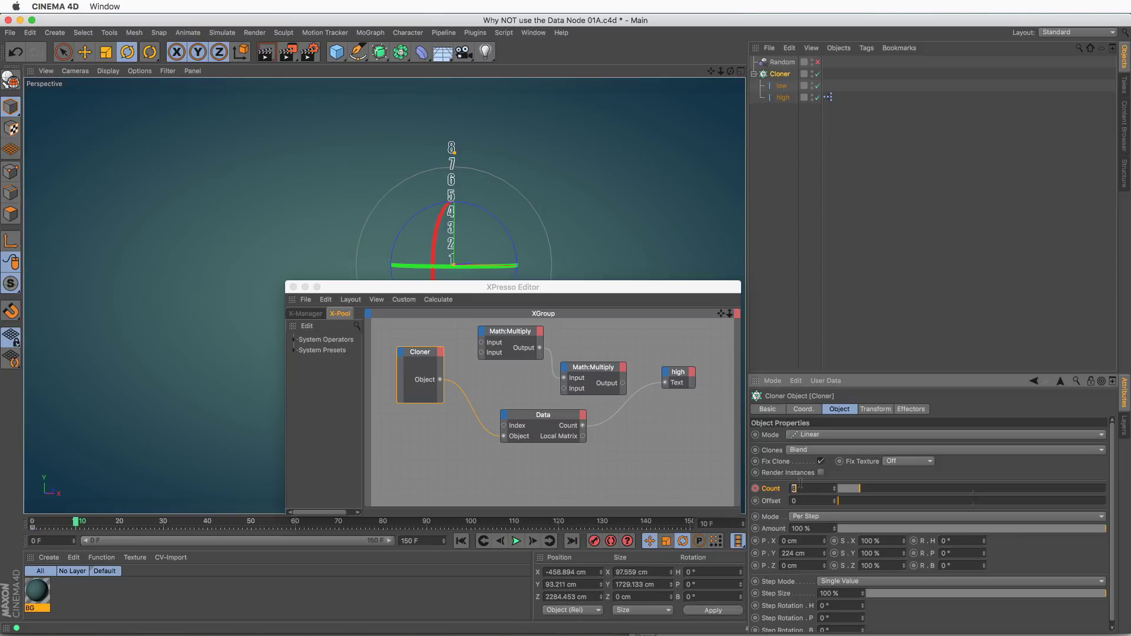
{"action": "key", "text": "Return"}
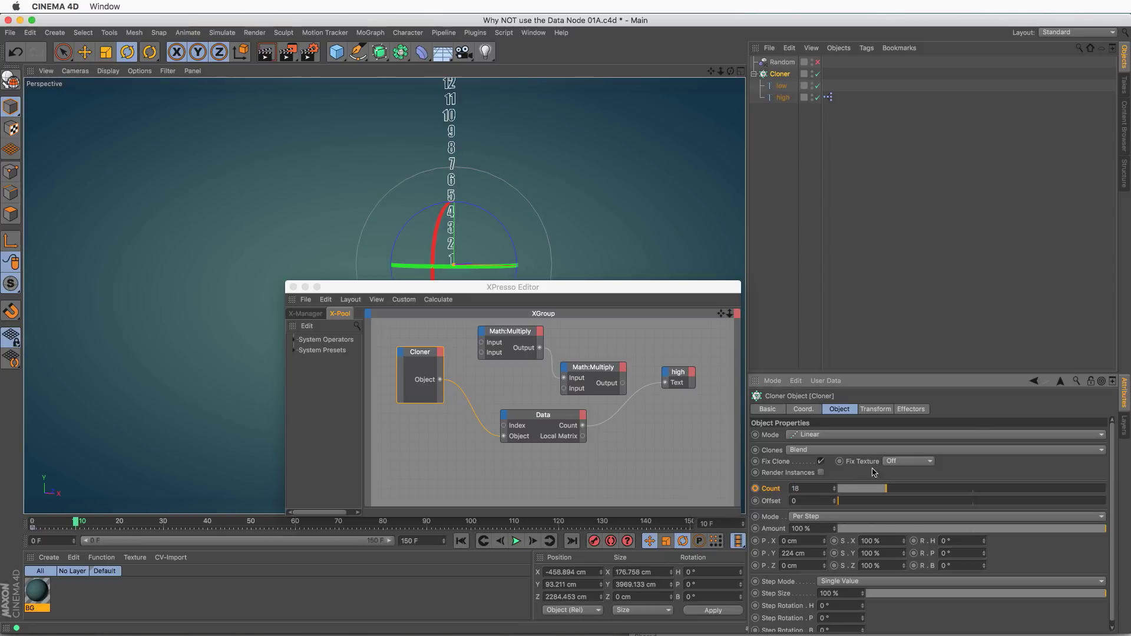
{"action": "left_click", "coordinate": [756, 489], "text": "ctrl"}
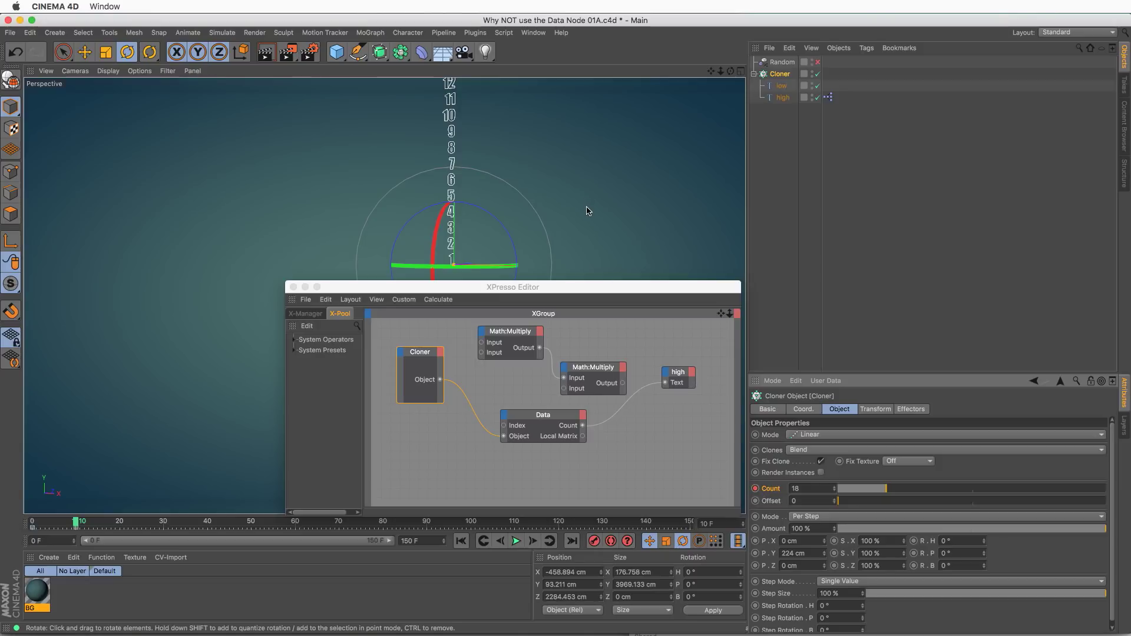
Move the XPresso Editor down a little and scrub the timeline to frame 5 to check the animated numbering
{"action": "middle_click_drag", "start_coordinate": [584, 209], "coordinate": [587, 220], "text": "alt"}
{"action": "left_click_drag", "start_coordinate": [568, 289], "coordinate": [570, 307]}
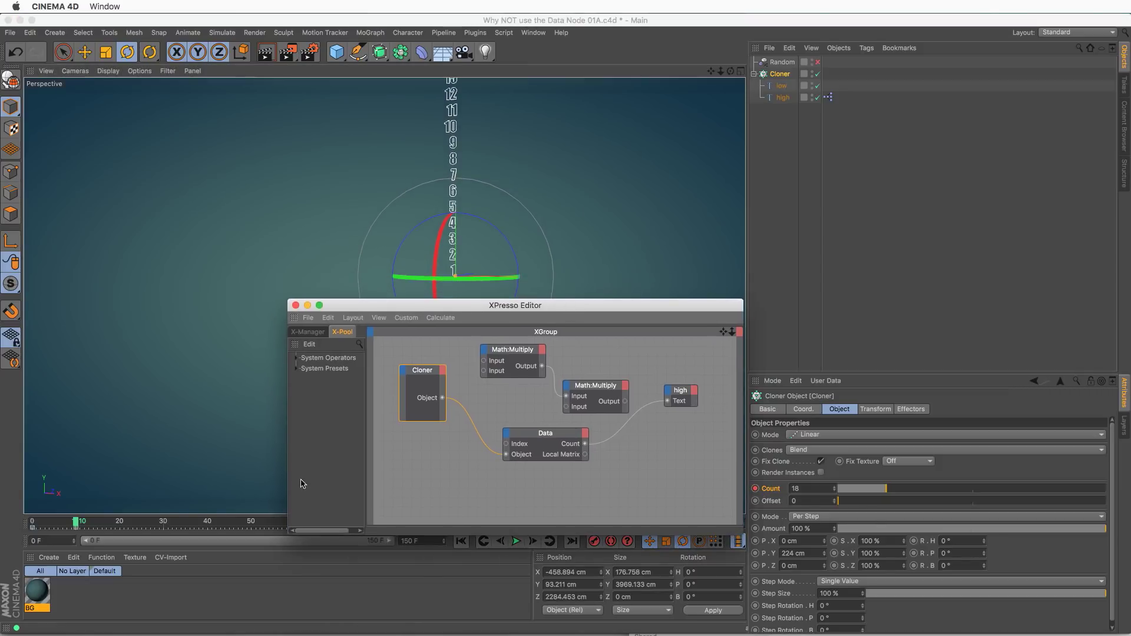
{"action": "left_click_drag", "start_coordinate": [59, 527], "coordinate": [54, 525]}
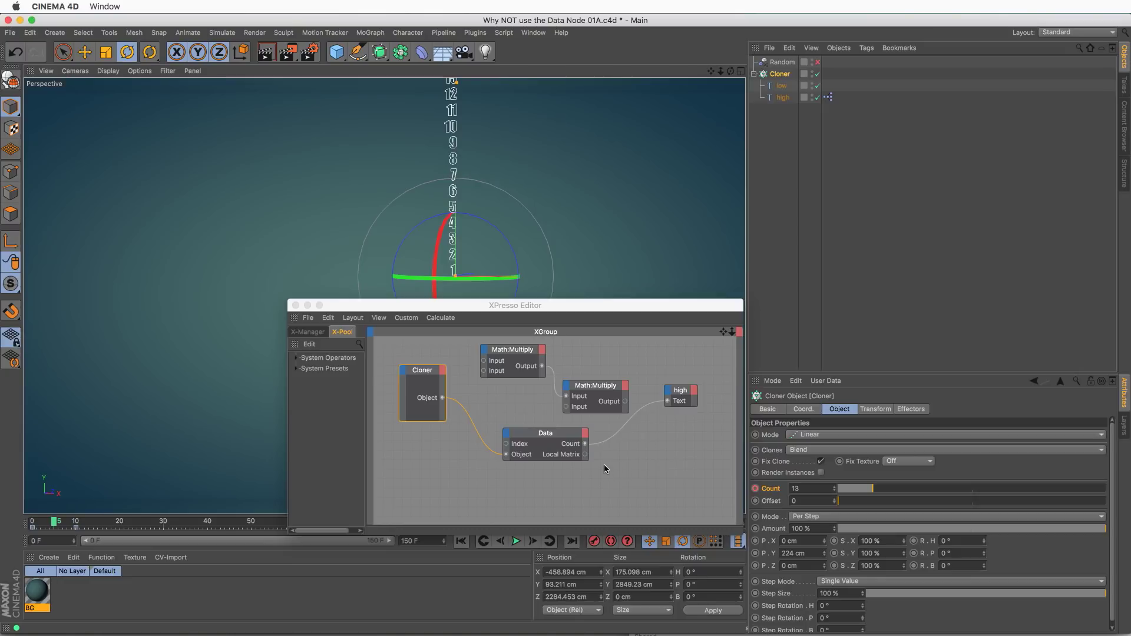
{"action": "left_click", "coordinate": [821, 436]}
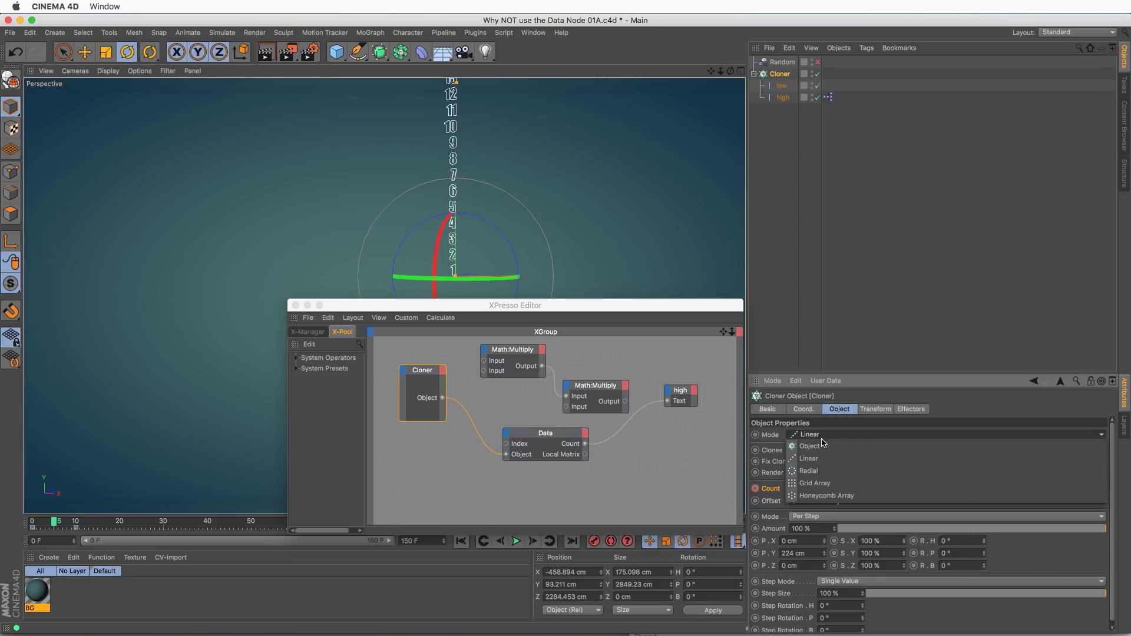
{"action": "left_click", "coordinate": [702, 497]}
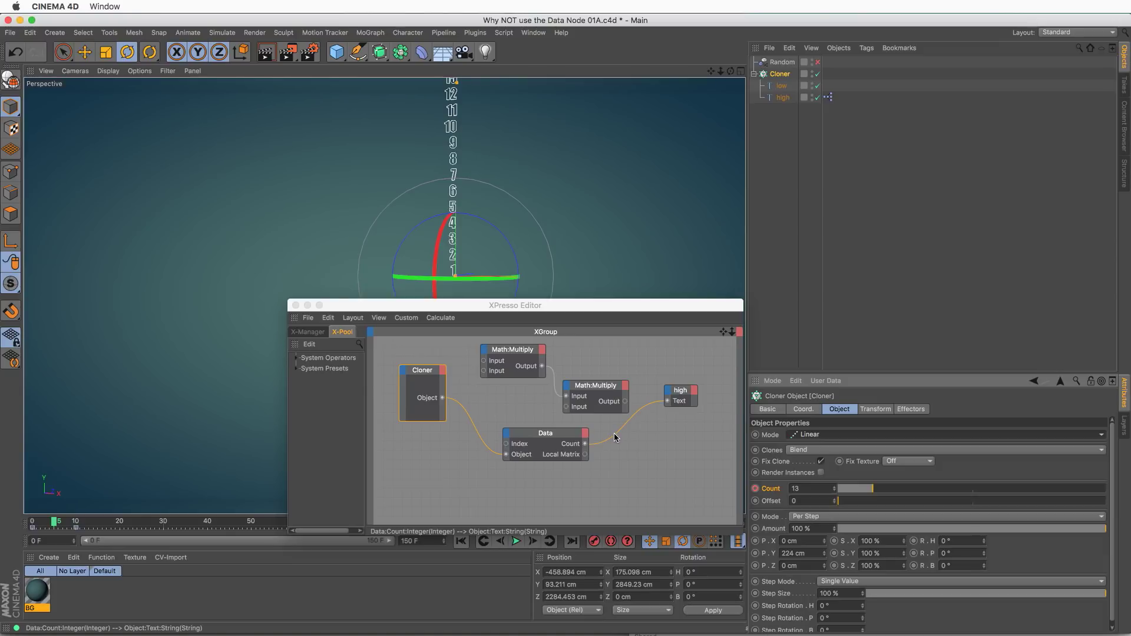